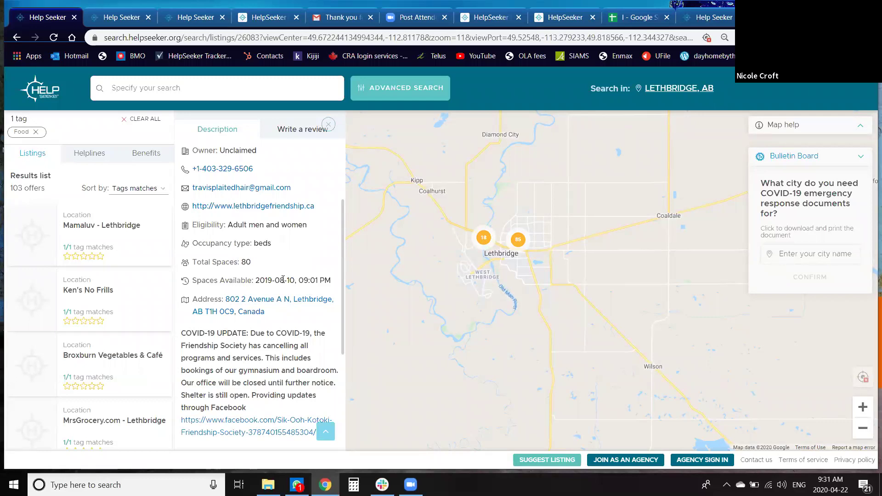
Search the Lethbridge listings for shelter, close the open program details and look over the first results
scroll(278, 278, up, 3)
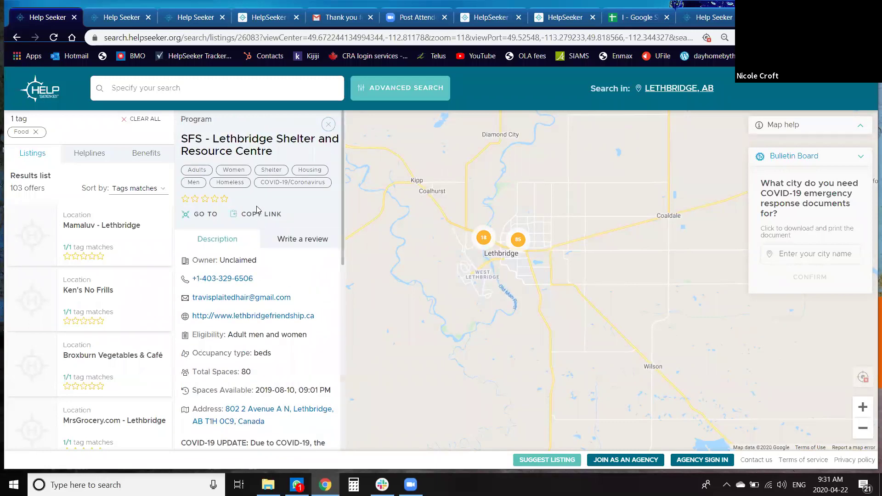
click(237, 97)
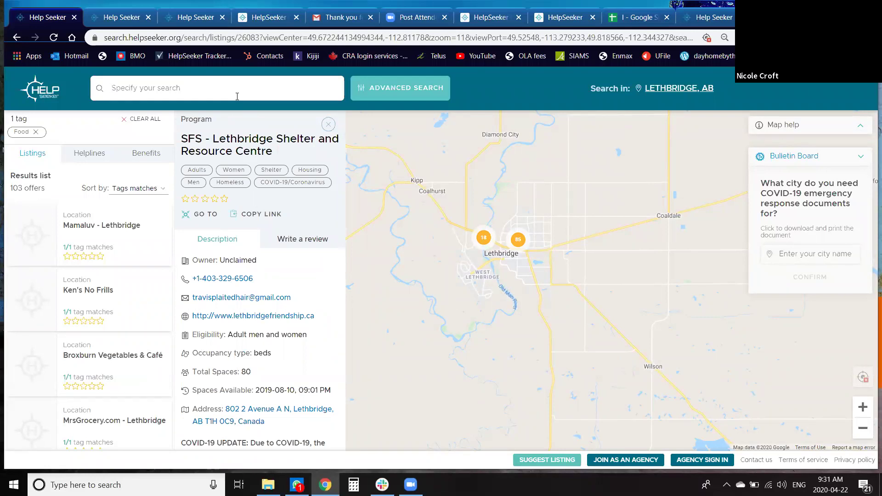
text(shelter)
key(Return)
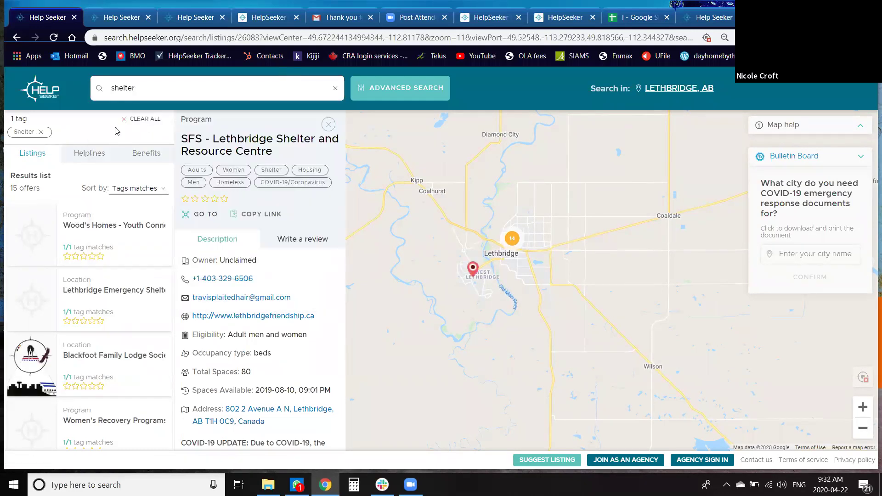
click(329, 125)
scroll(118, 297, down, 1)
scroll(119, 299, down, 1)
scroll(118, 299, up, 2)
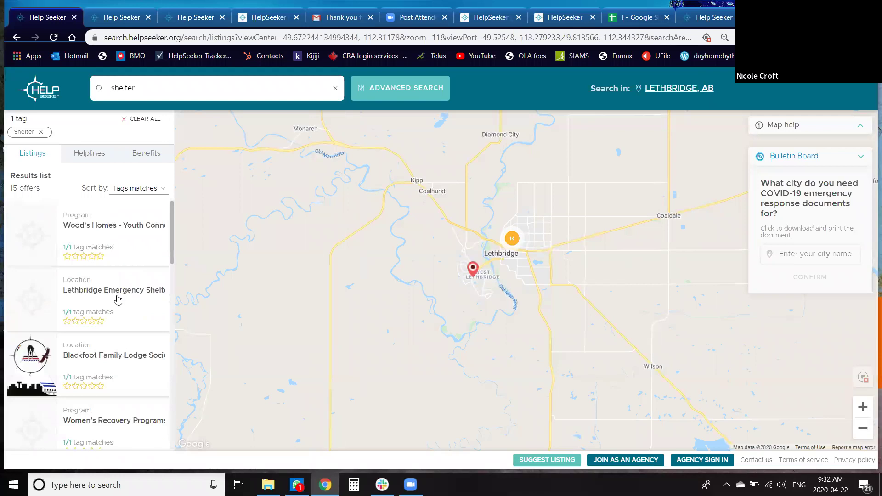
Filter the listings by the COVID-19/Coronavirus and Food category tags, and clear the shelter search term
click(163, 86)
key(BackSpace)
click(382, 89)
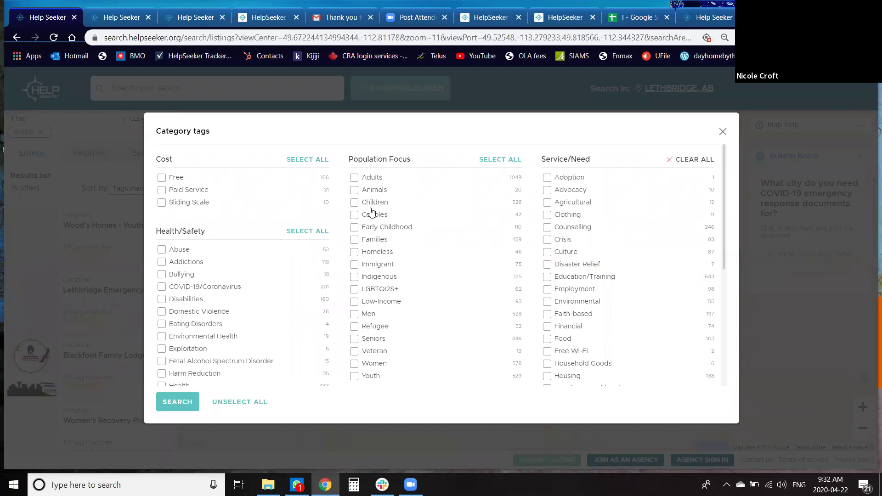
click(162, 287)
click(547, 340)
click(178, 402)
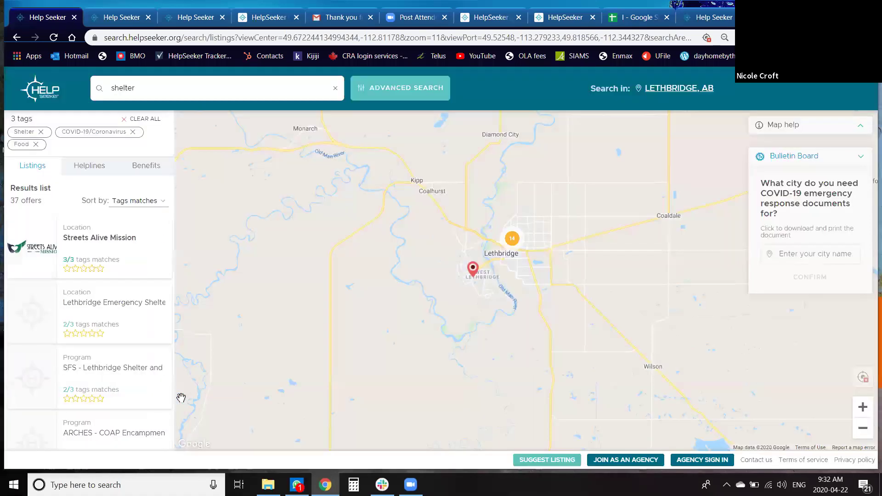
double_click(138, 91)
key(BackSpace)
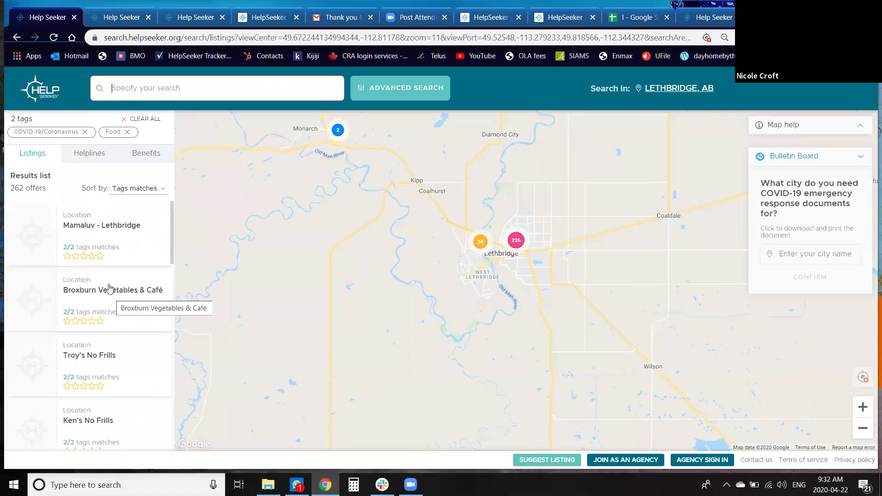
Browse the filtered results list, comparing the listings that match both tags with those that match only one
scroll(109, 279, down, 1)
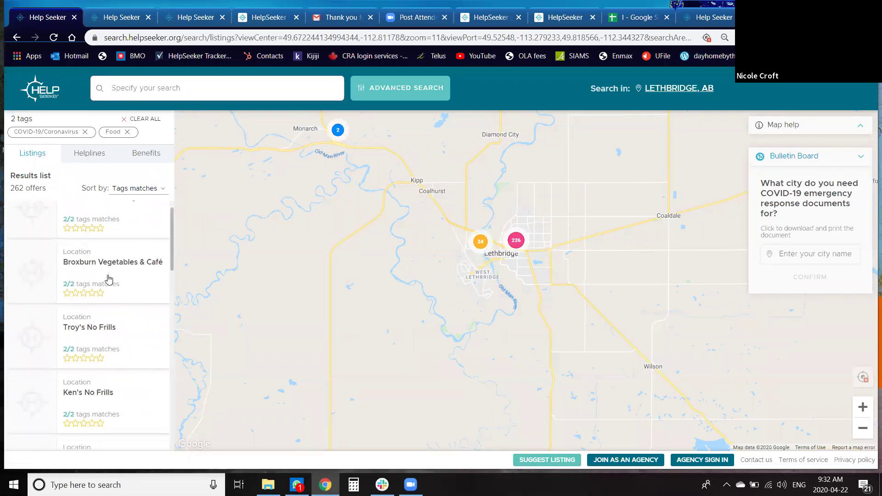
scroll(109, 278, up, 1)
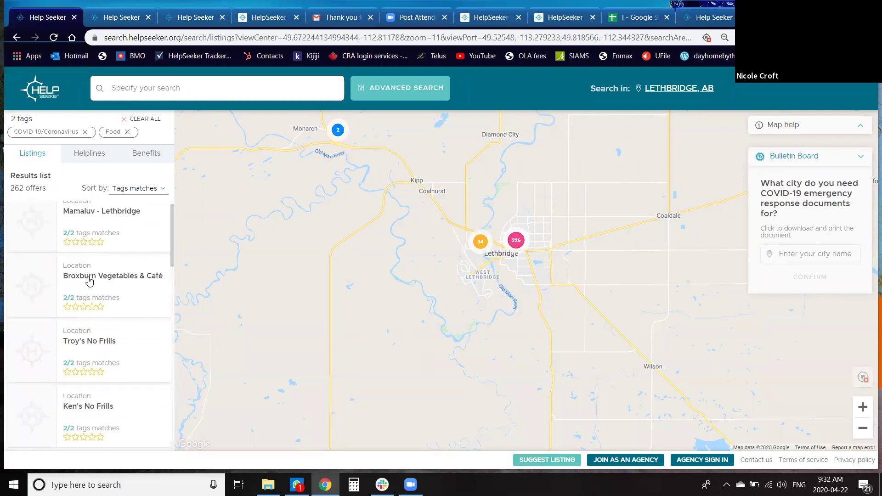
scroll(90, 281, down, 10)
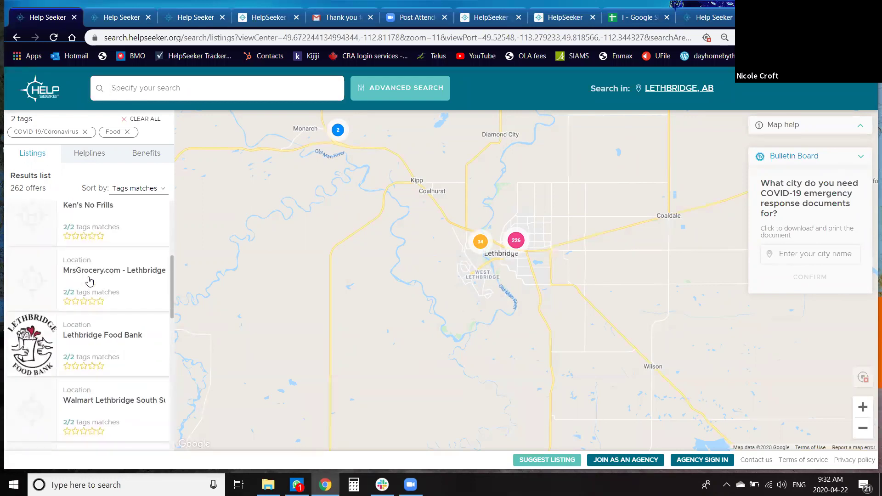
scroll(90, 281, down, 12)
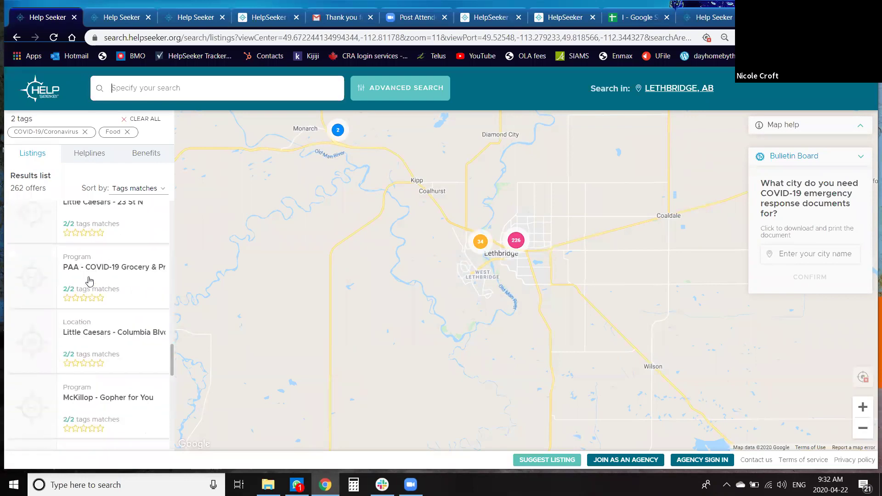
scroll(90, 281, down, 10)
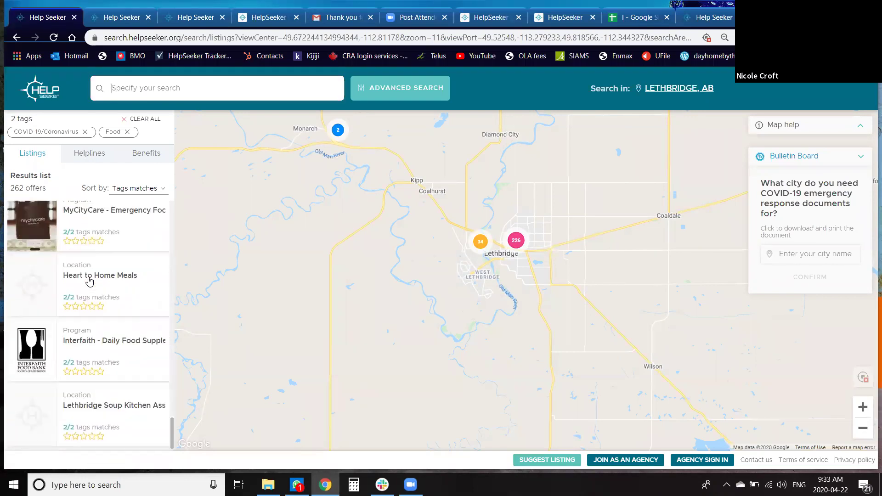
scroll(88, 281, down, 8)
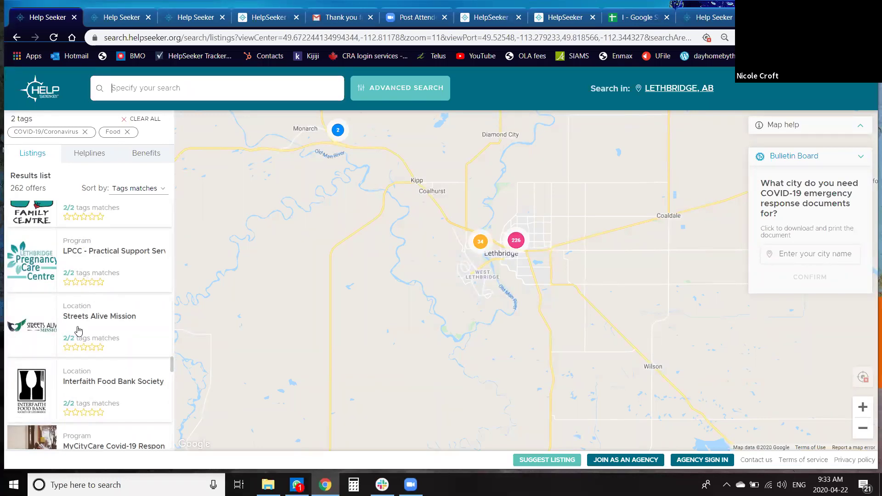
scroll(78, 331, down, 5)
scroll(78, 330, down, 2)
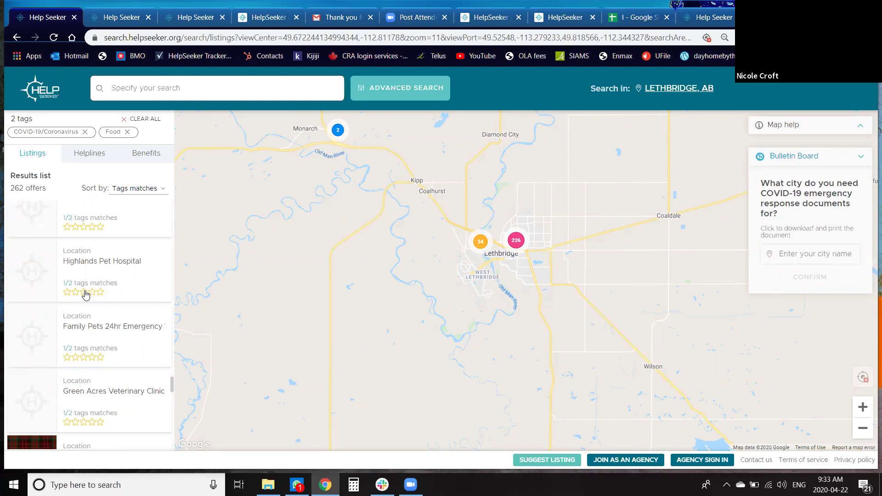
scroll(86, 295, up, 1)
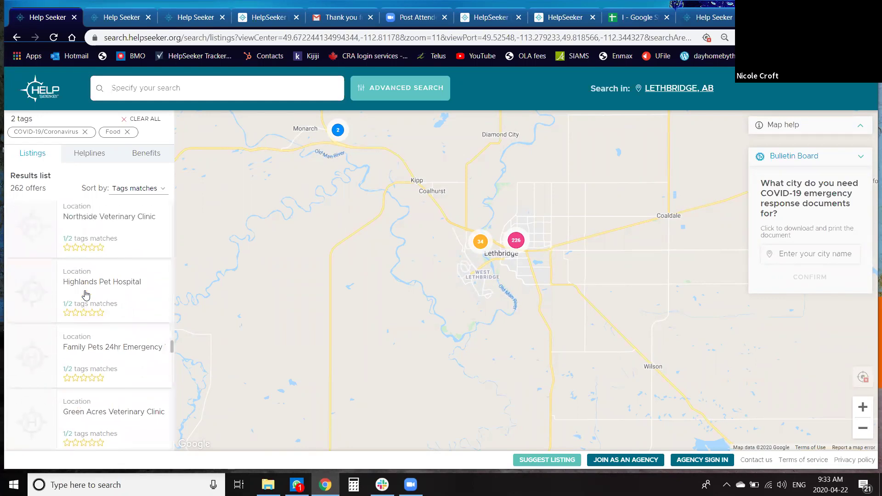
scroll(86, 295, up, 1)
scroll(86, 295, up, 2)
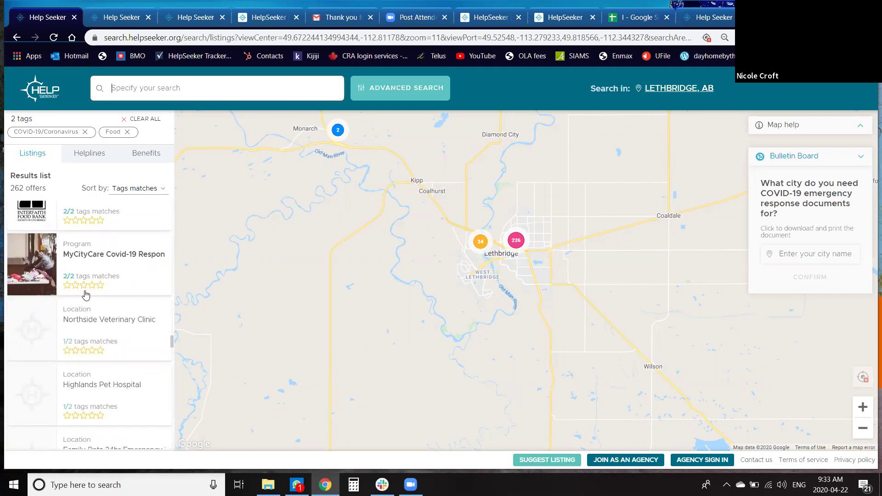
scroll(85, 295, up, 1)
scroll(86, 295, up, 2)
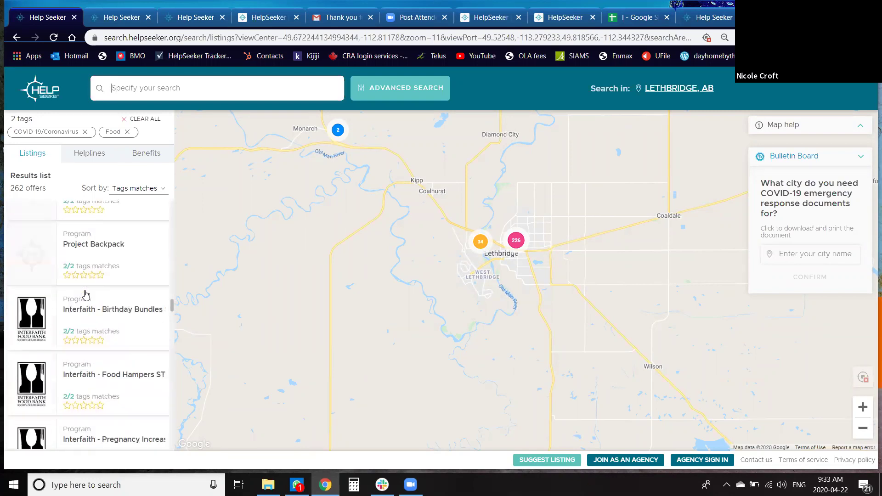
scroll(85, 295, up, 1)
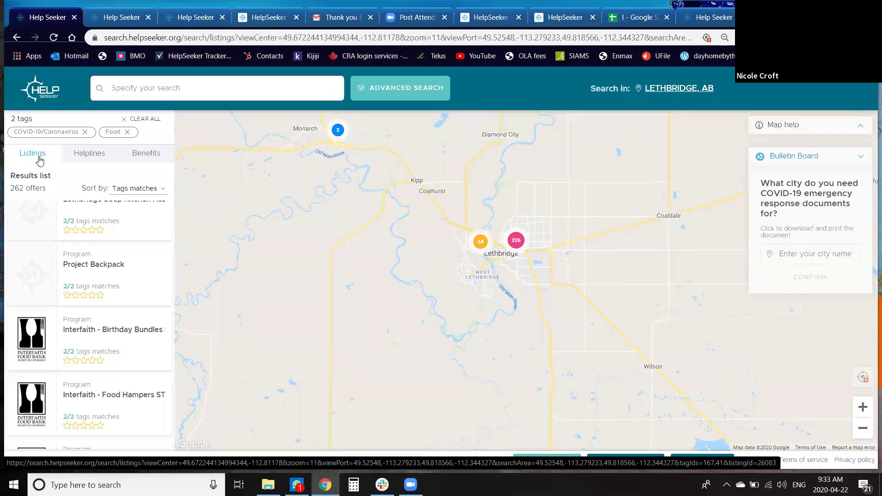
Switch to the helplines, remove the COVID-19/Coronavirus and Food tags, and display the benefits results
click(85, 156)
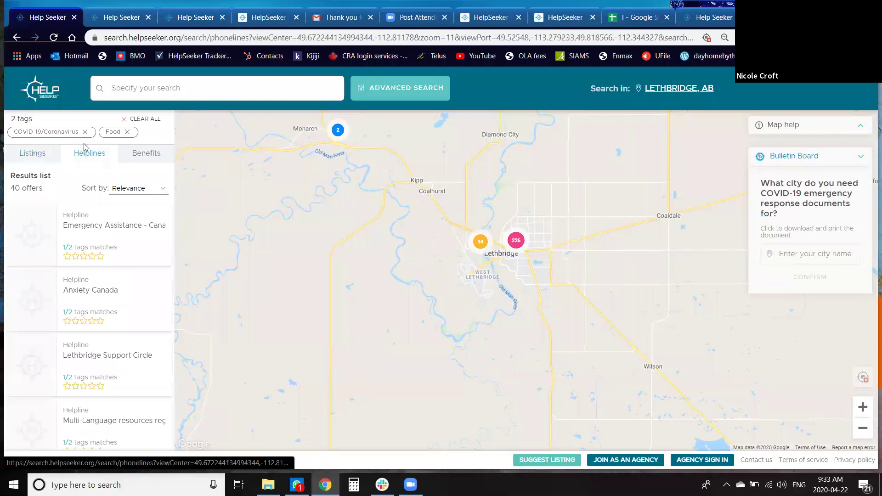
click(85, 131)
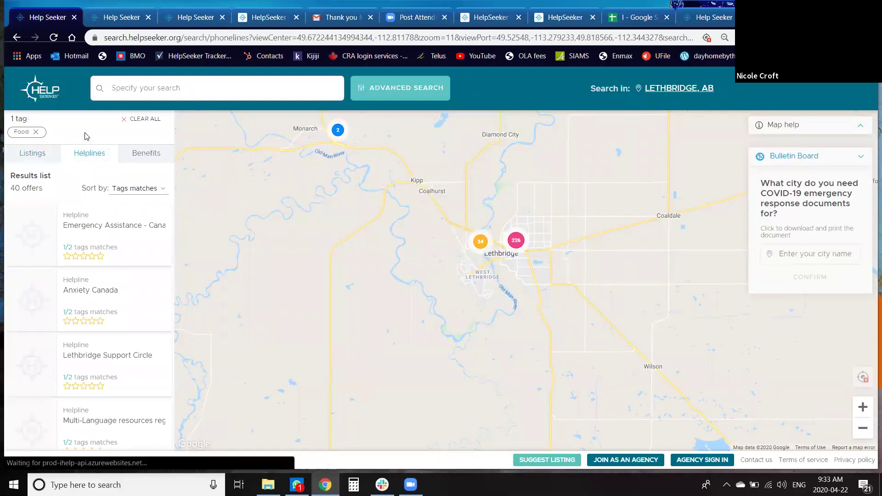
click(33, 132)
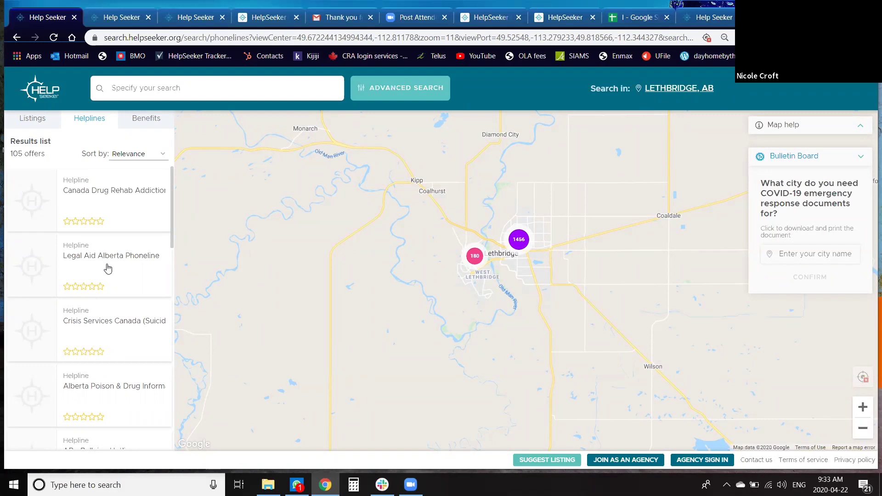
click(147, 125)
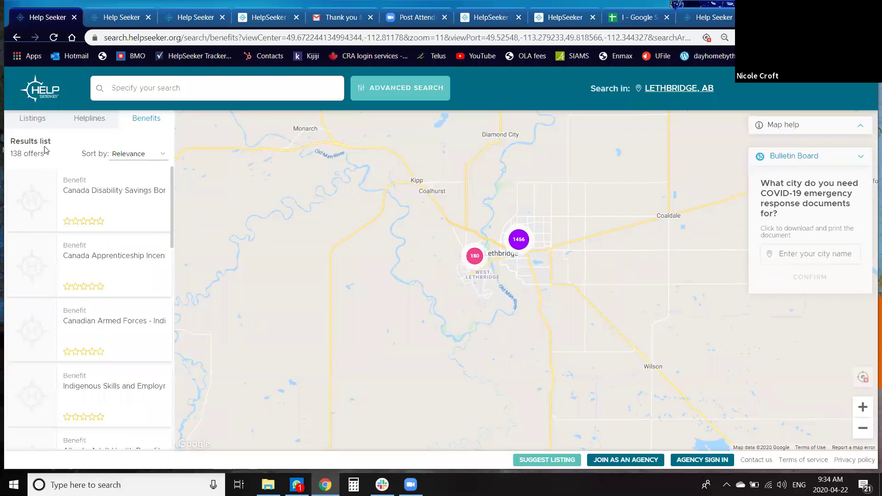
Return to the listings and filter them by the COVID-19/Coronavirus category tag
click(33, 126)
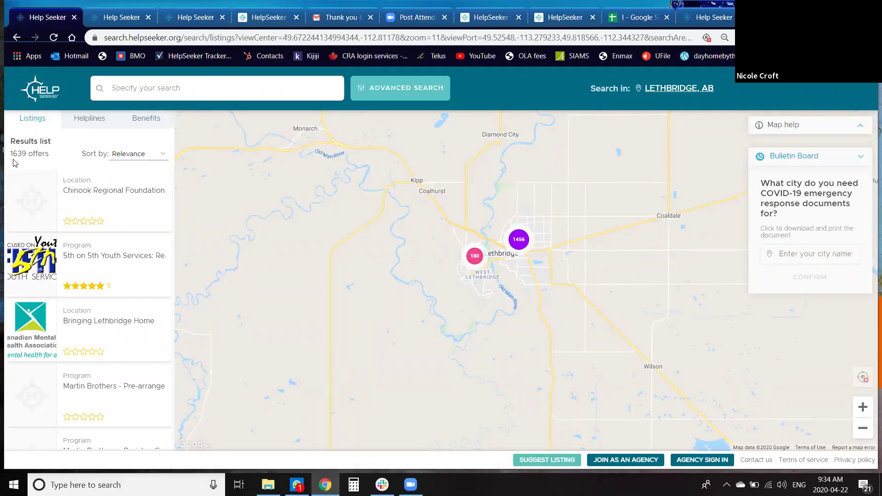
click(377, 87)
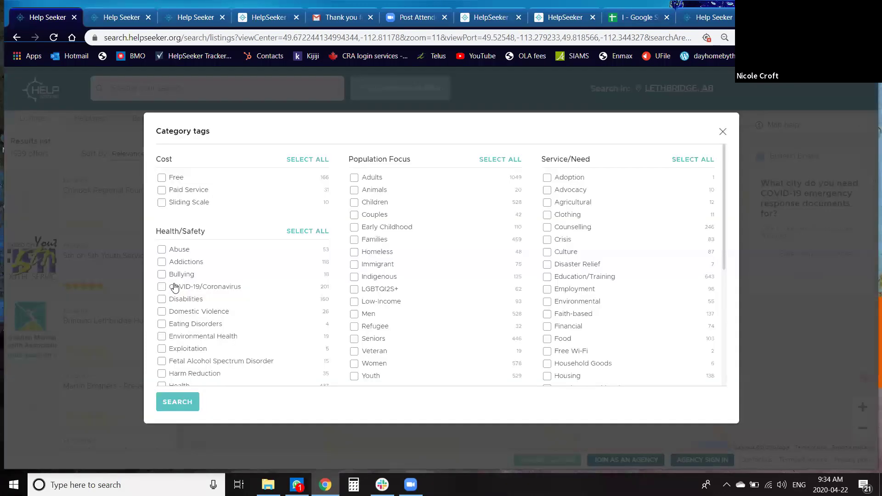
click(161, 286)
click(178, 402)
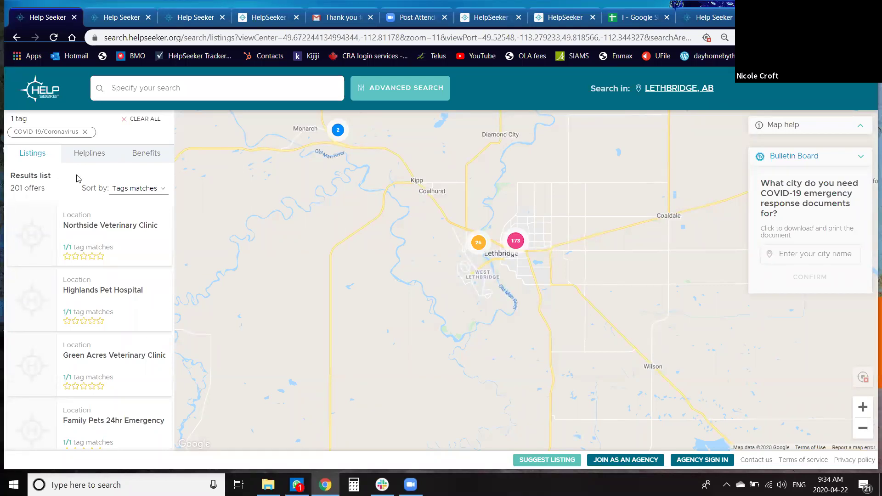
View the sort options for the results and clear all tags from the search
click(137, 190)
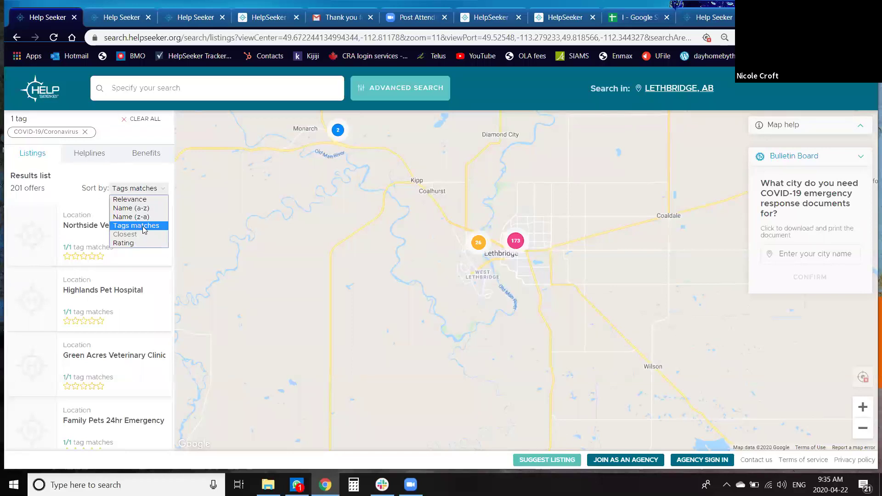
click(125, 127)
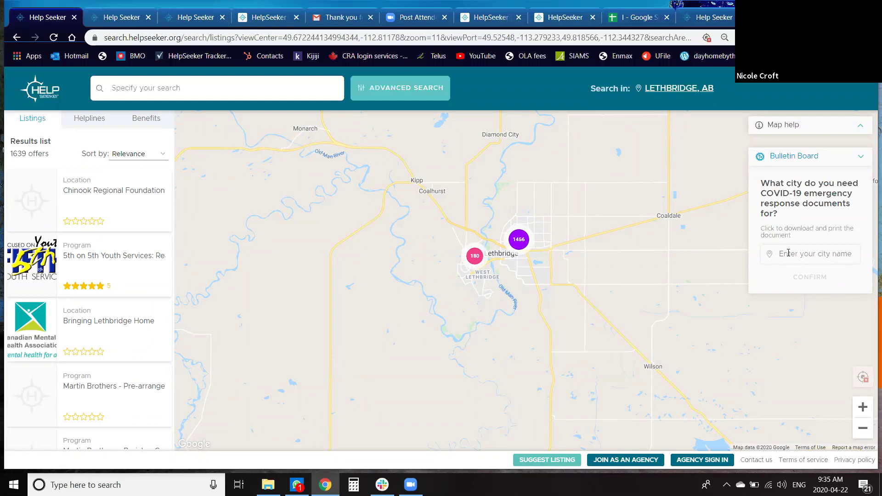
Set the Bulletin Board city to Lethbridge and download the Lethbridge COVID-19/Coronavirus services document
text(Lethbridge)
click(811, 278)
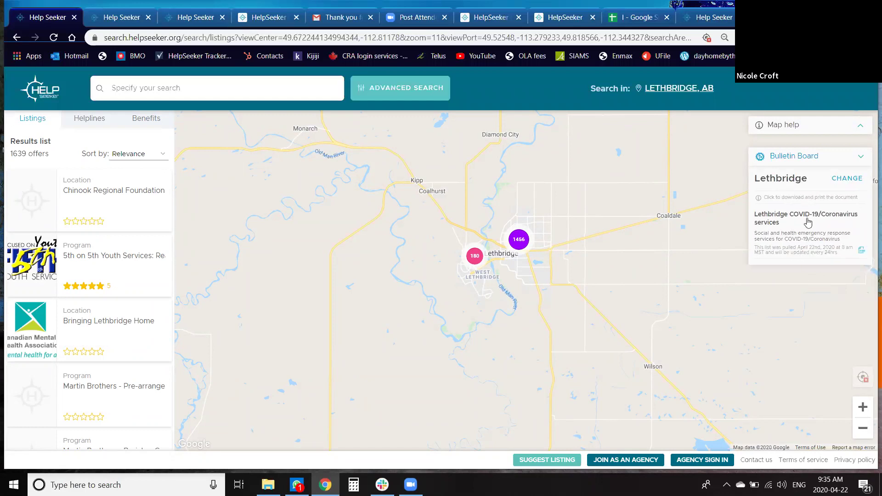
click(803, 216)
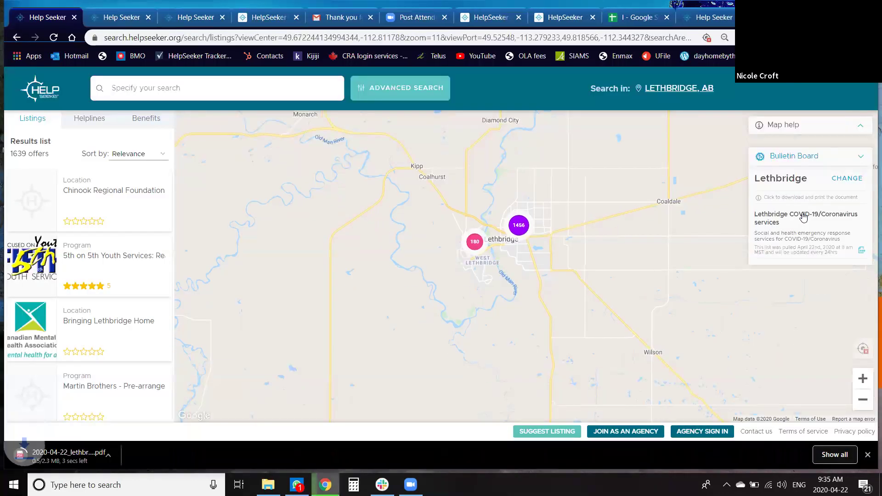
Open the downloaded Lethbridge services PDF and skim the locations on its first page
click(62, 456)
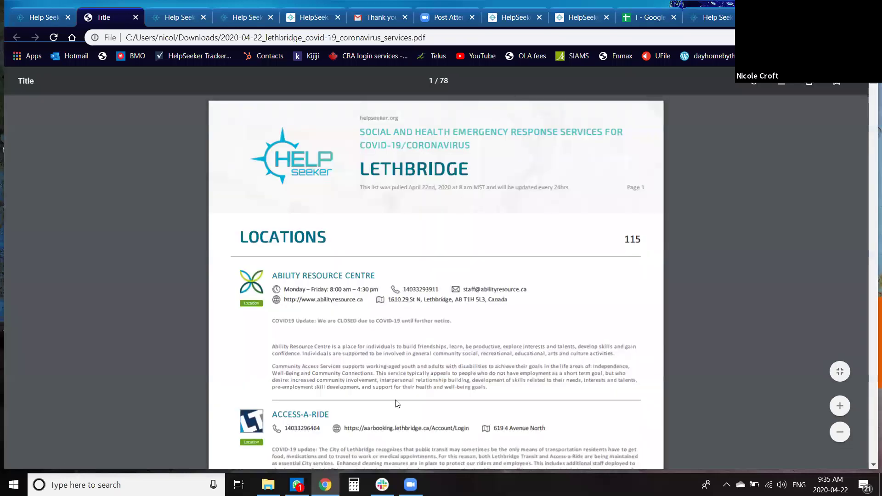
scroll(395, 400, down, 6)
scroll(396, 404, down, 1)
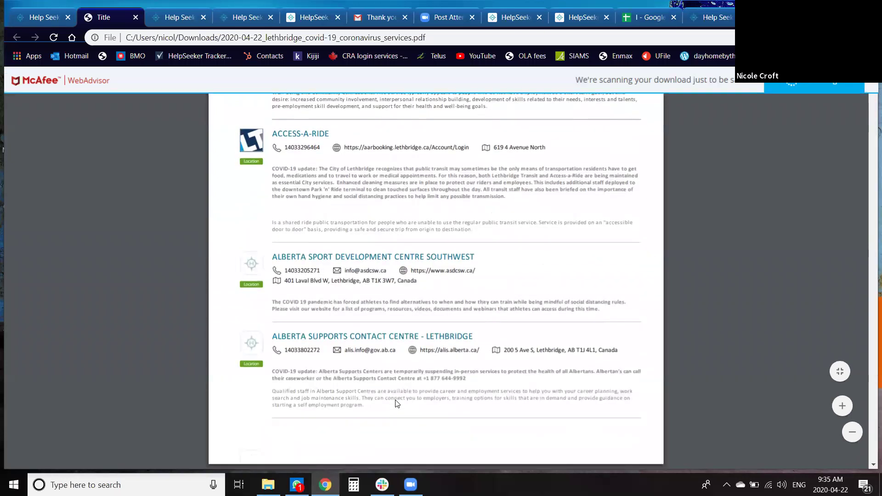
scroll(397, 403, up, 5)
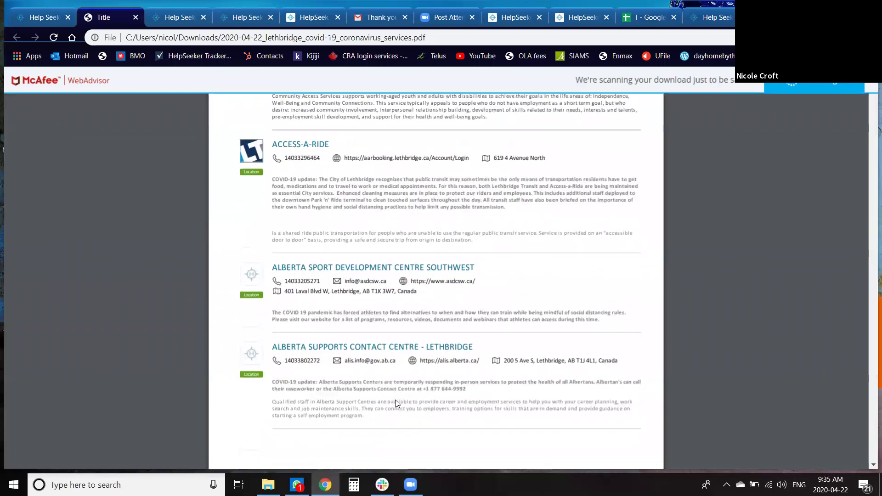
scroll(398, 403, up, 2)
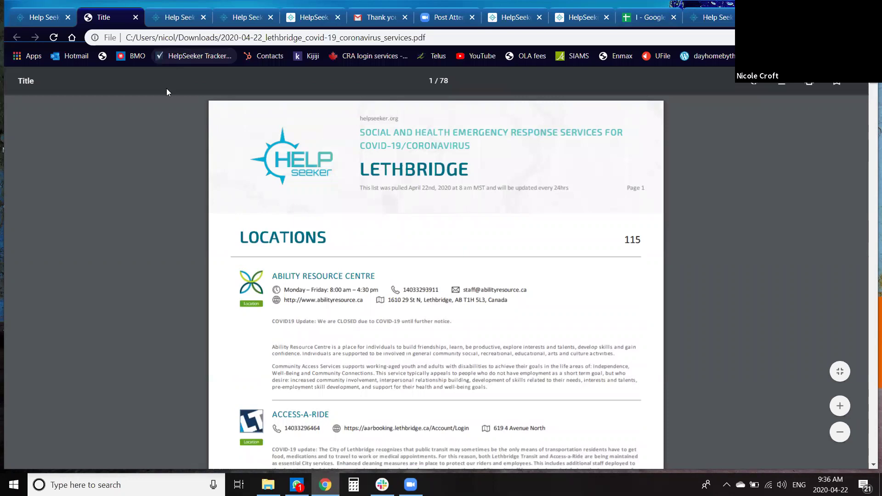
Return to the listings map, and switch to the already open HelpSeeker login page
click(43, 17)
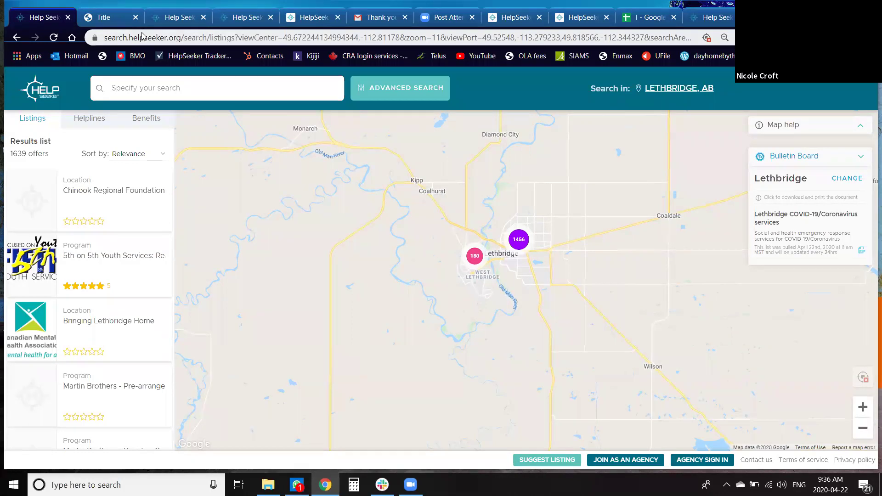
key(ctrl+3)
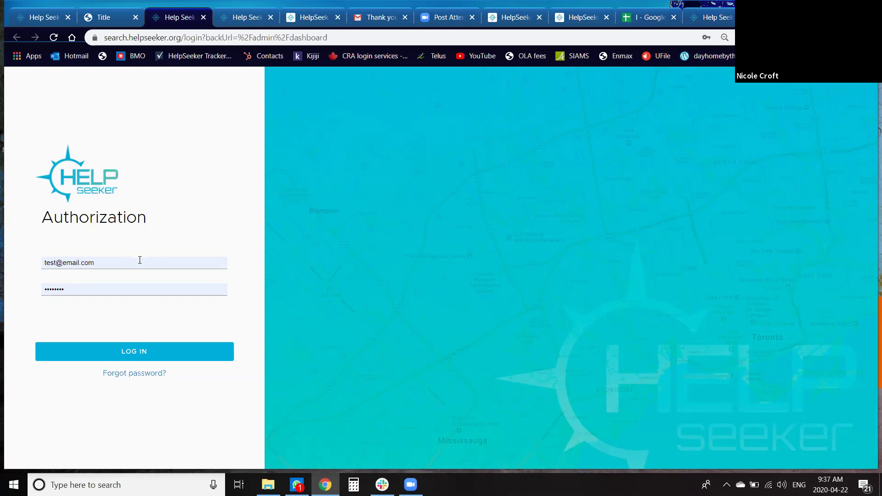
Log in to the agency account with the prefilled credentials and review all of its listings
click(120, 352)
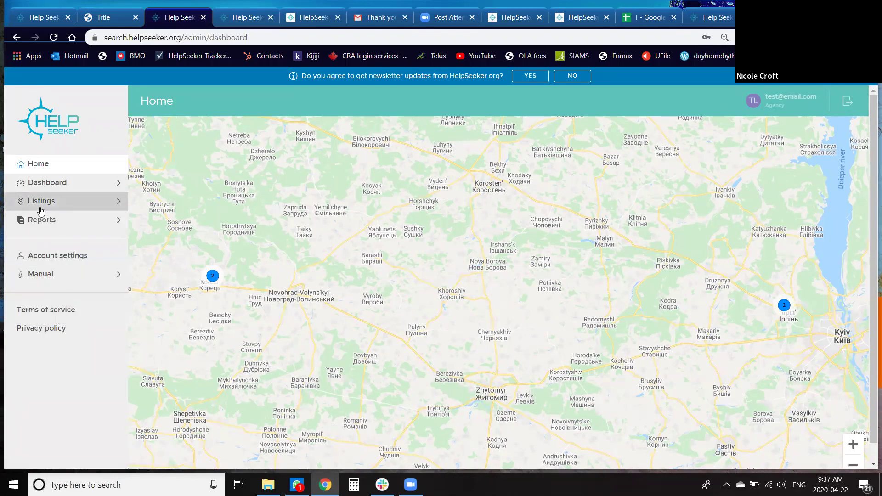
click(68, 208)
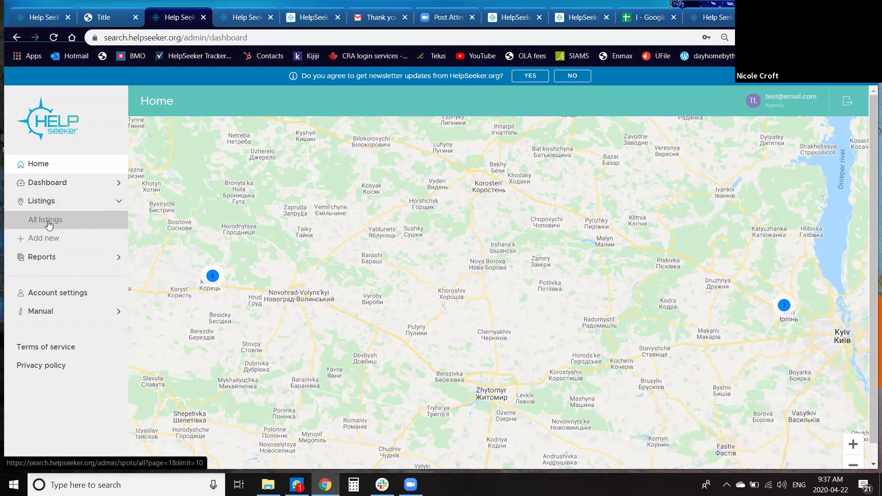
click(49, 223)
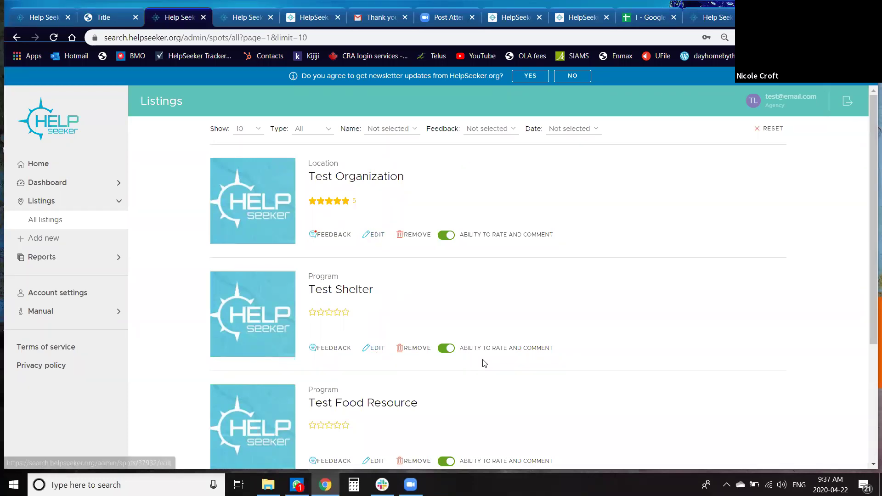
scroll(482, 363, down, 3)
scroll(482, 363, down, 1)
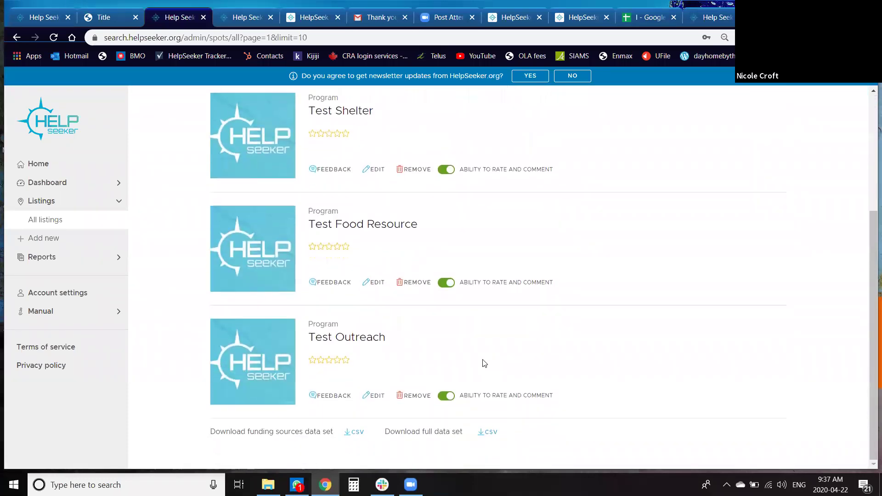
Start a new listing of type Location and name it "ABC Outreach Services"
click(43, 239)
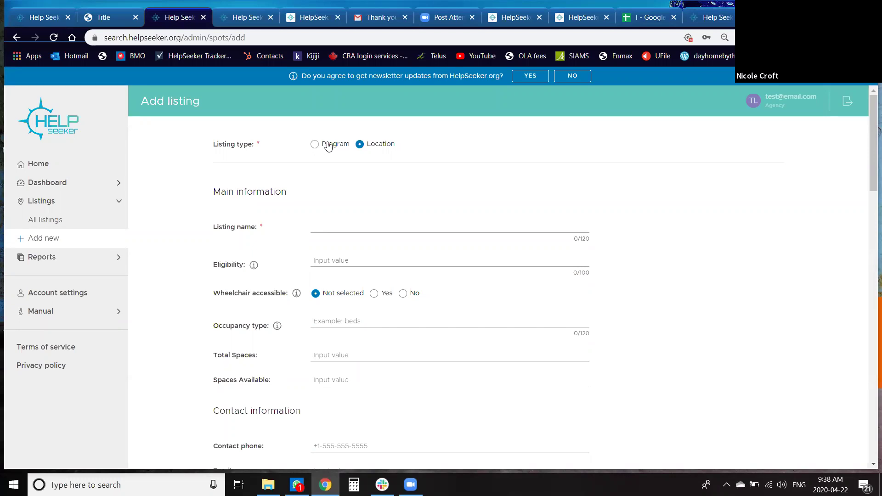
scroll(314, 195, down, 1)
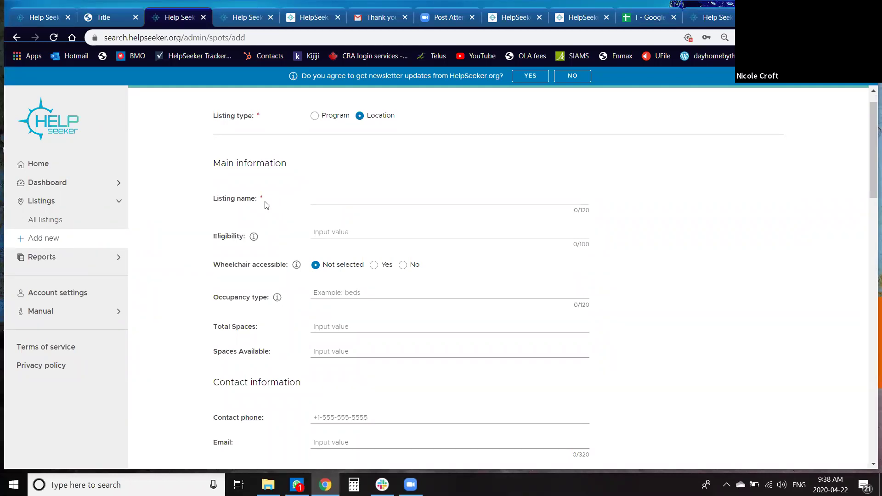
scroll(261, 243, down, 1)
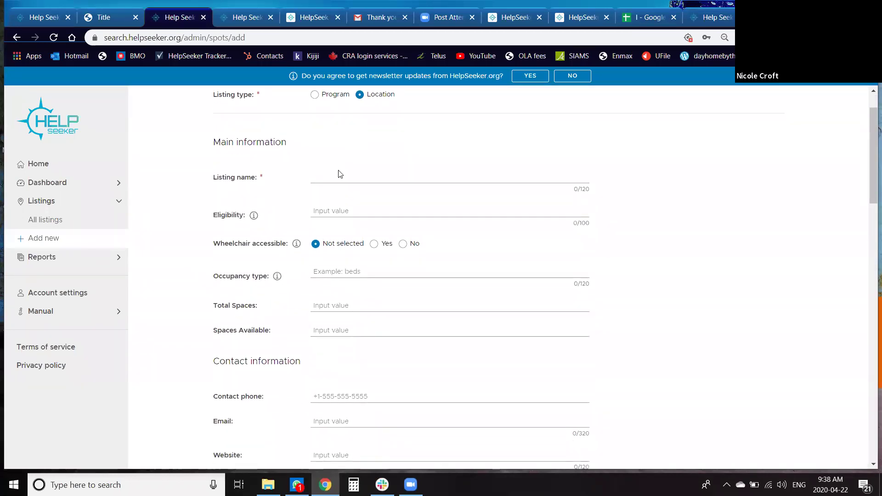
click(341, 175)
text(ABC Outreach re)
key(BackSpace)
key(BackSpace)
text(Serivc)
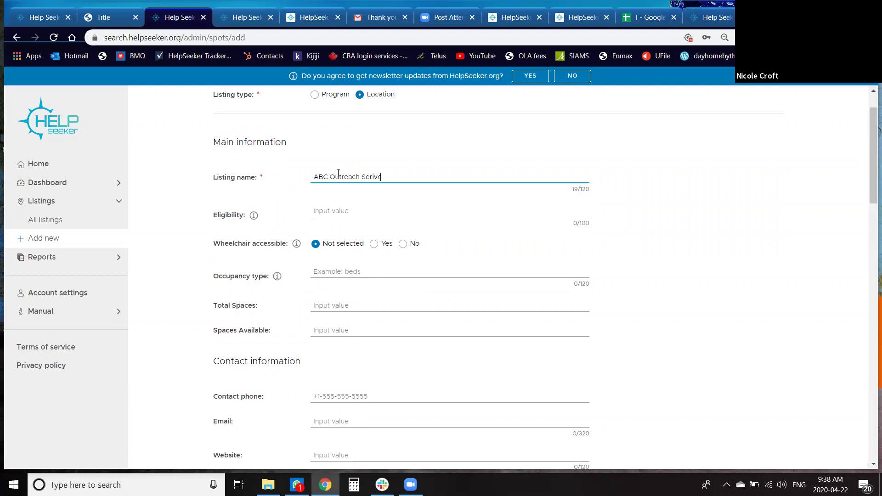
key(BackSpace)
key(BackSpace)
key(BackSpace)
text(vices)
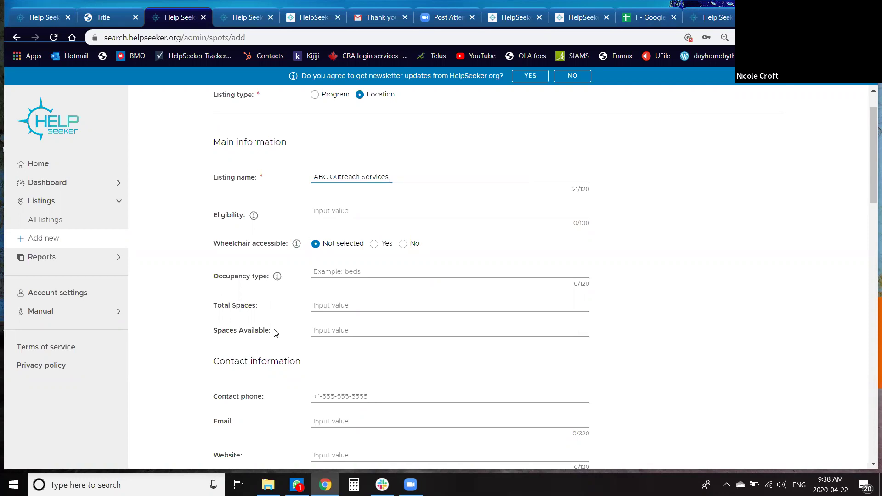
Set the listing's eligibility to Adults and its capacity to 100 total spaces with 4 spaces available
click(345, 214)
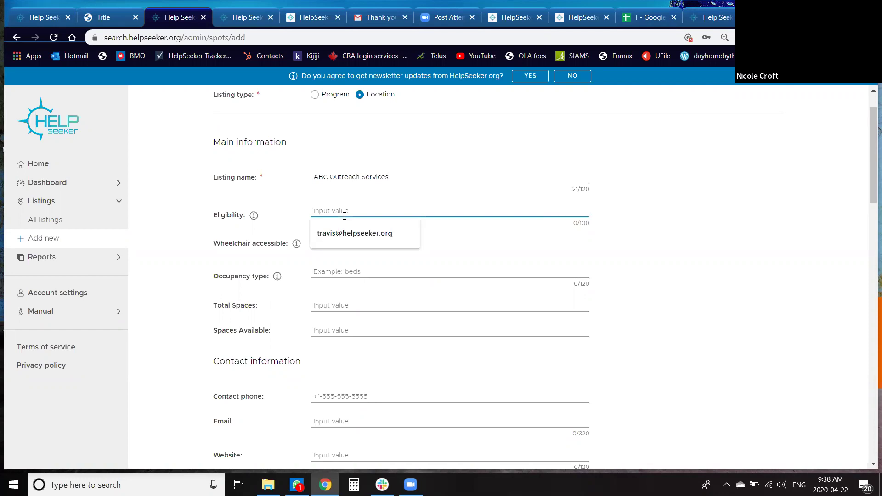
text(Adults)
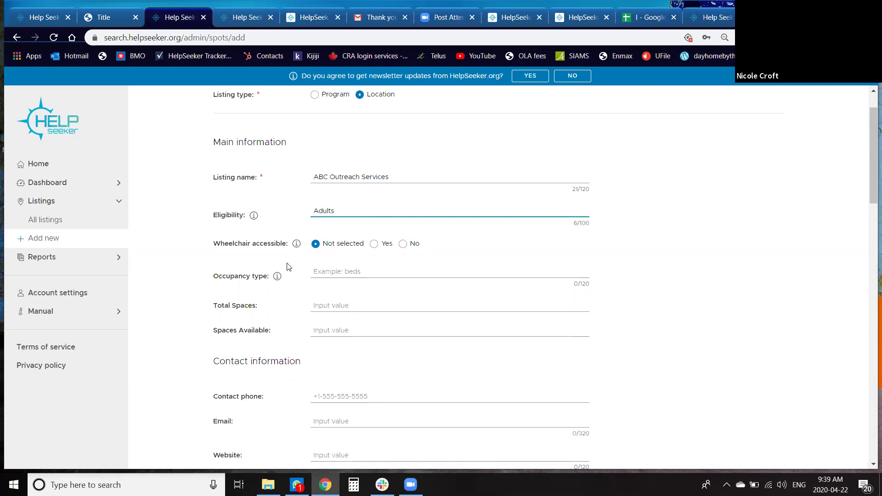
scroll(289, 267, down, 1)
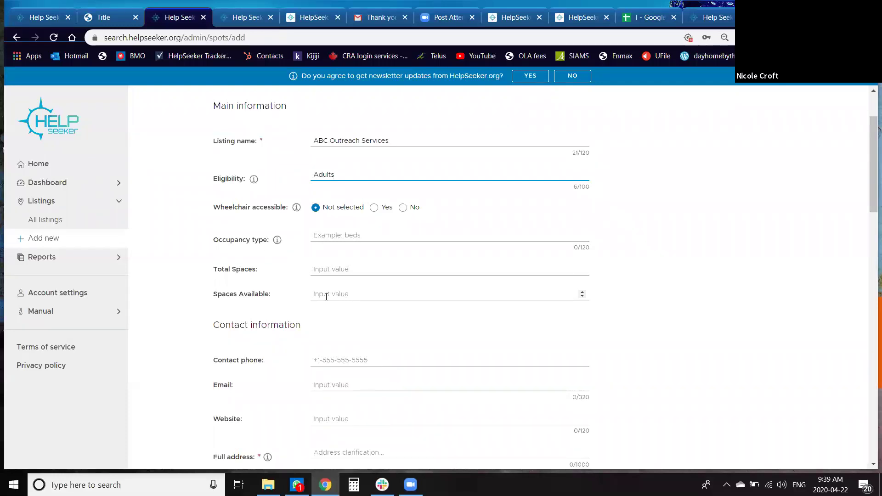
key(BackSpace)
click(335, 275)
text(100)
click(340, 294)
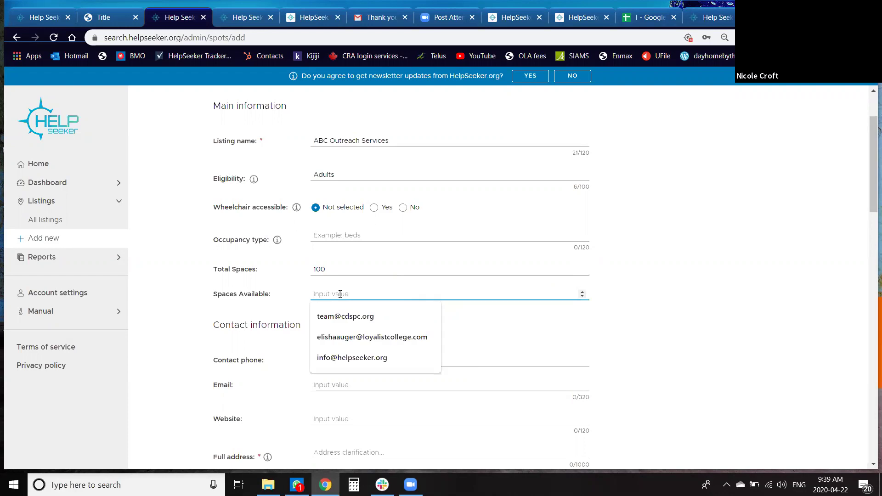
text(4)
click(395, 312)
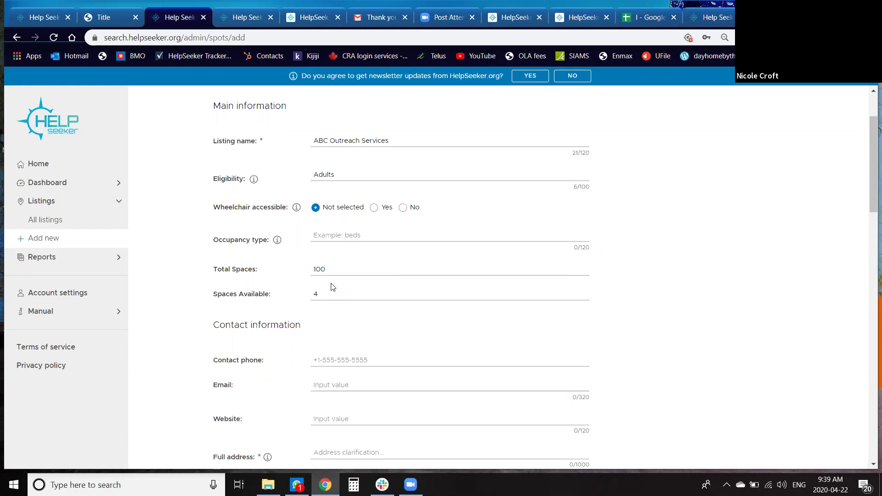
Find the listing's address by the map using "123" and choose the first suggested Toronto address
scroll(333, 287, down, 1)
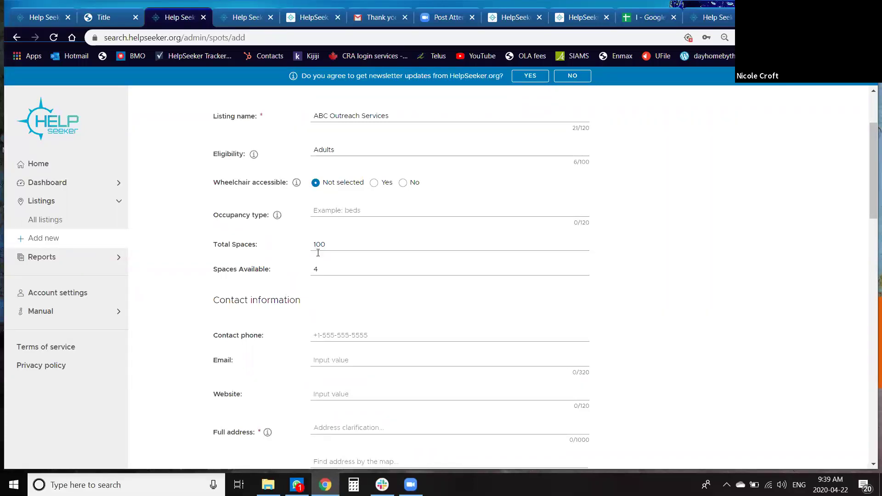
scroll(298, 312, down, 1)
scroll(298, 313, down, 2)
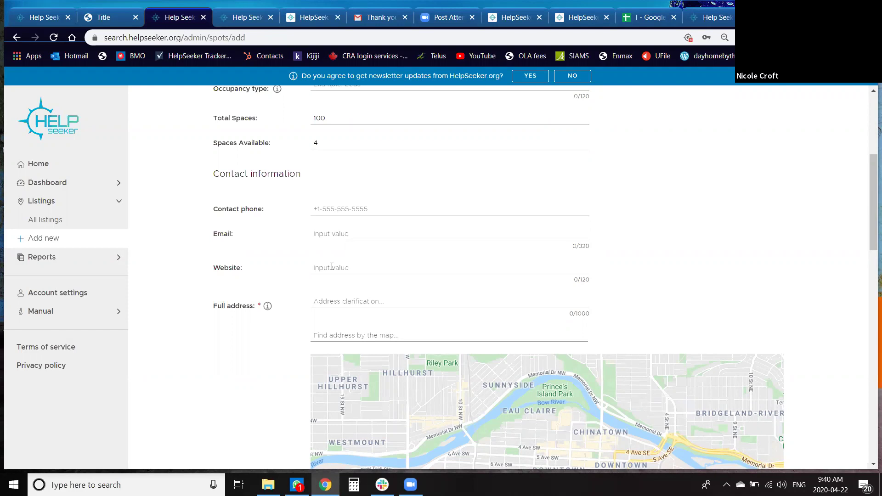
scroll(332, 267, down, 1)
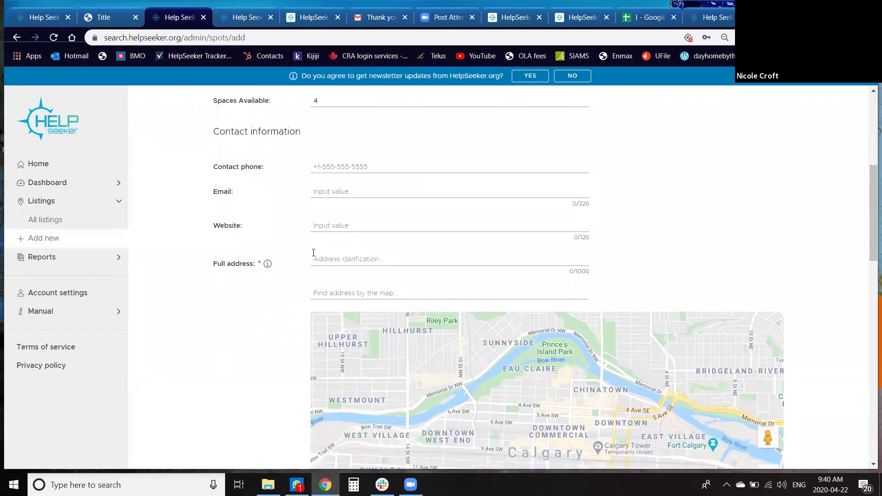
scroll(325, 244, down, 1)
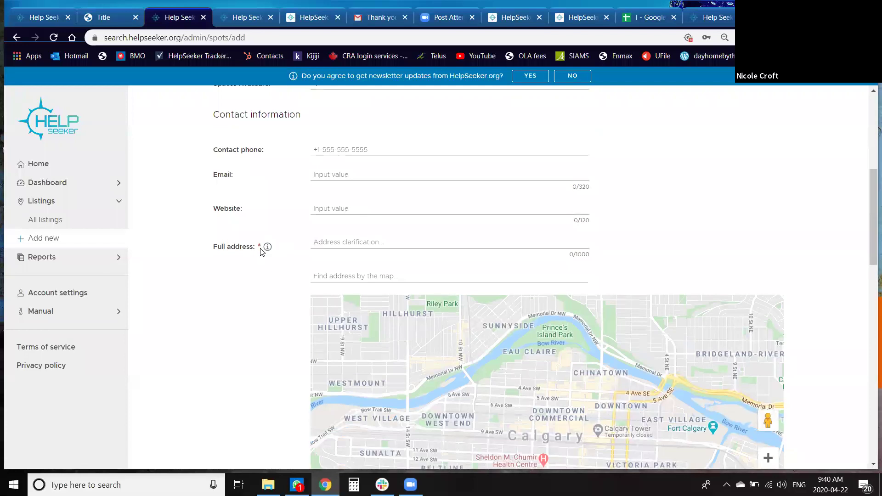
scroll(269, 256, down, 1)
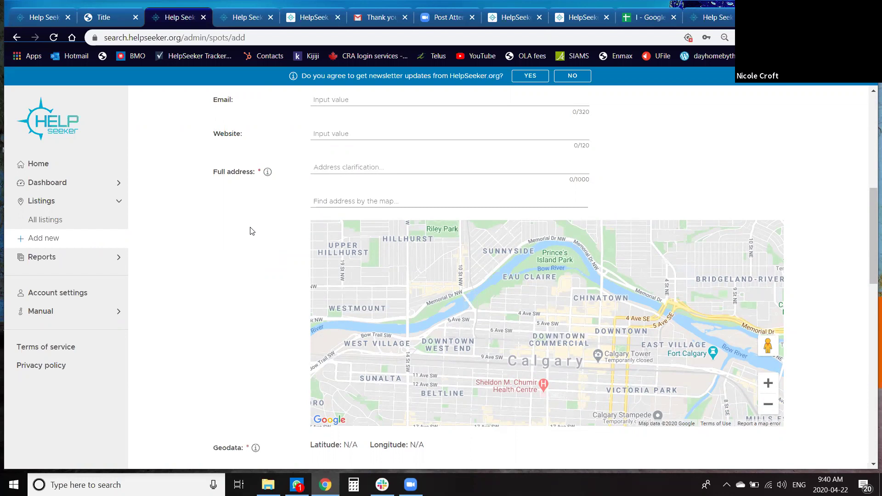
click(325, 203)
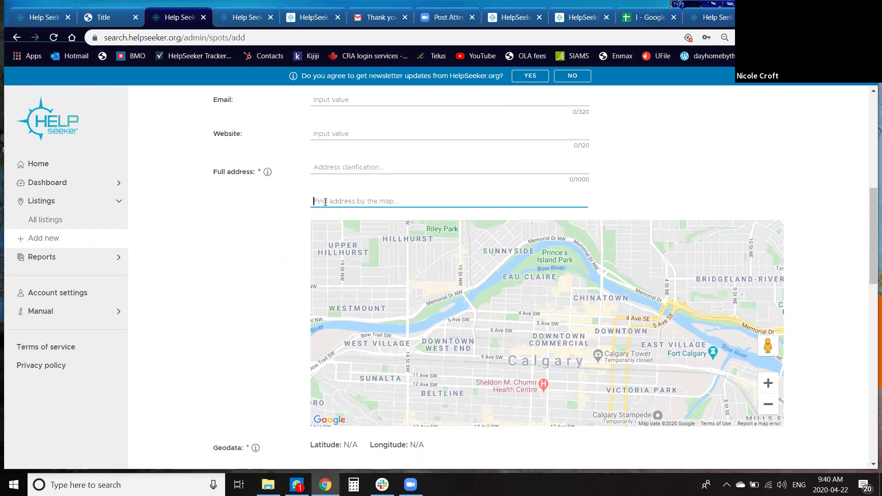
text(123)
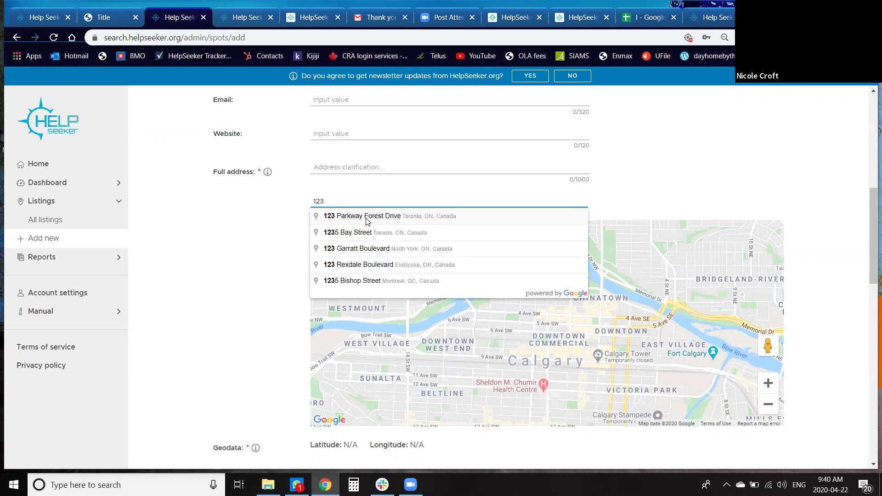
click(367, 217)
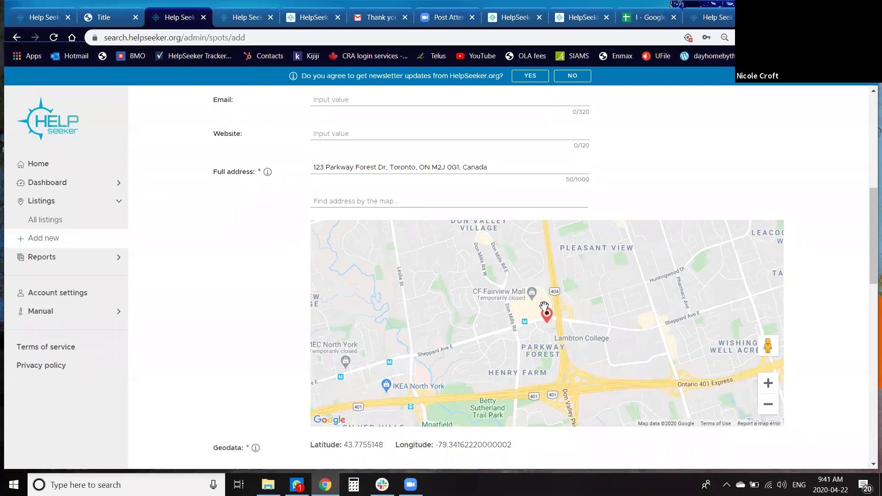
Shift the map location west to North York and replace the full address text with "This is an outreach service, no address provided"
drag(517, 294, 417, 310)
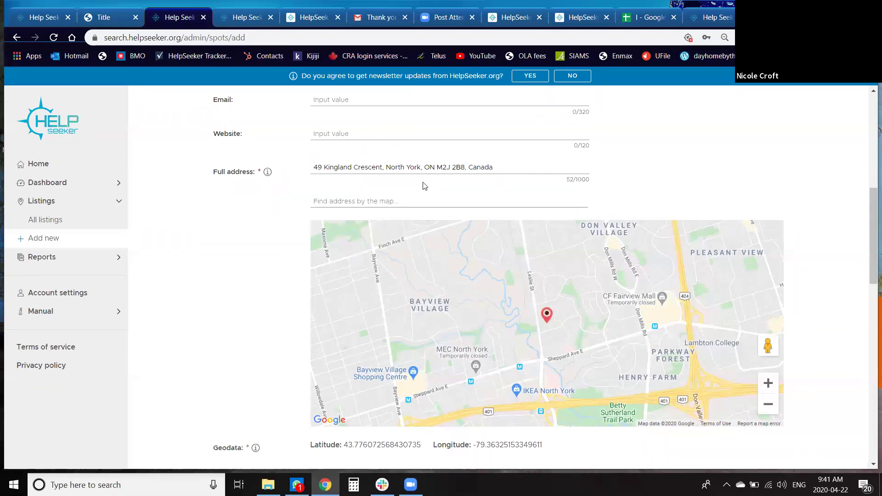
triple_click(425, 168)
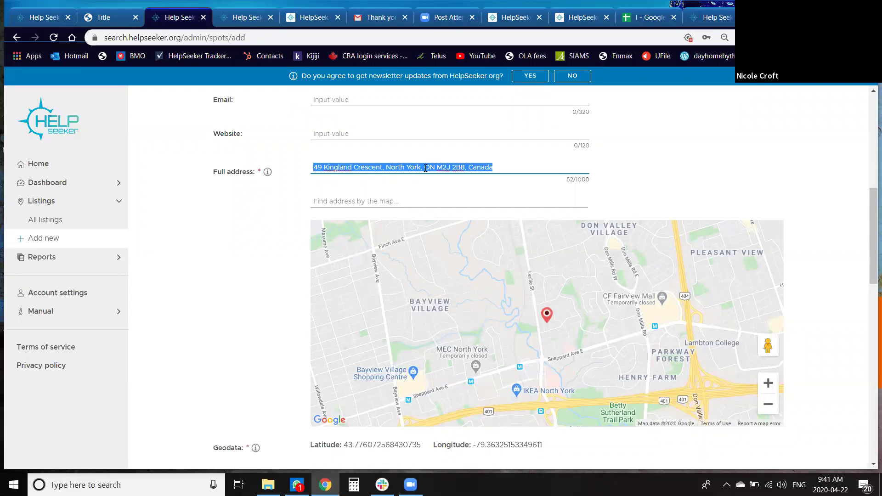
text(This is a)
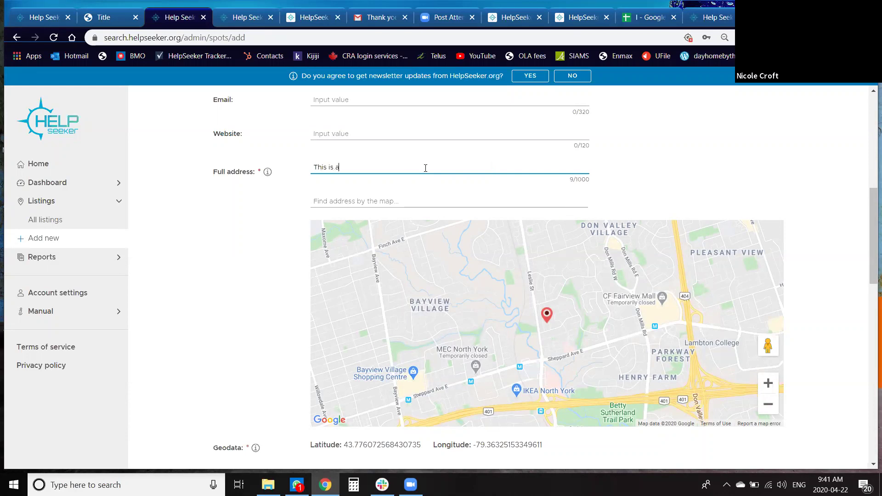
text(n outreach service, no address provided)
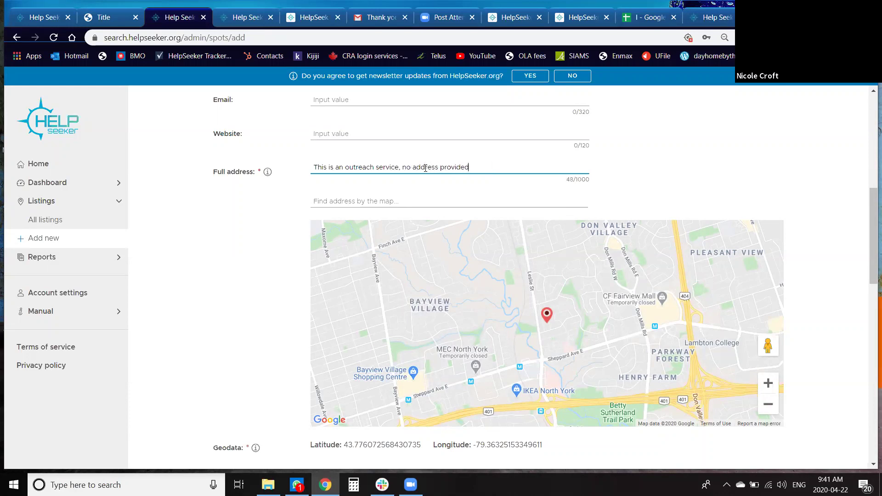
Upload the recent image file "imi" as the listing's cover image and apply the default crop
scroll(320, 191, down, 1)
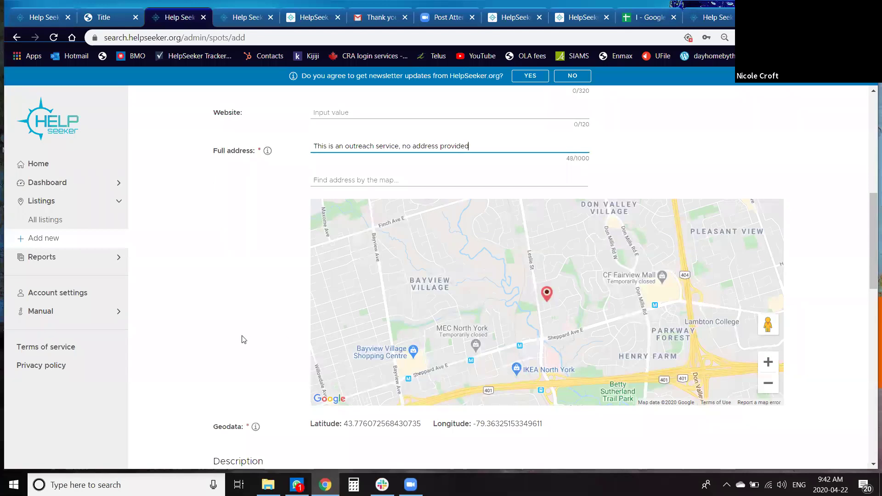
scroll(244, 339, down, 3)
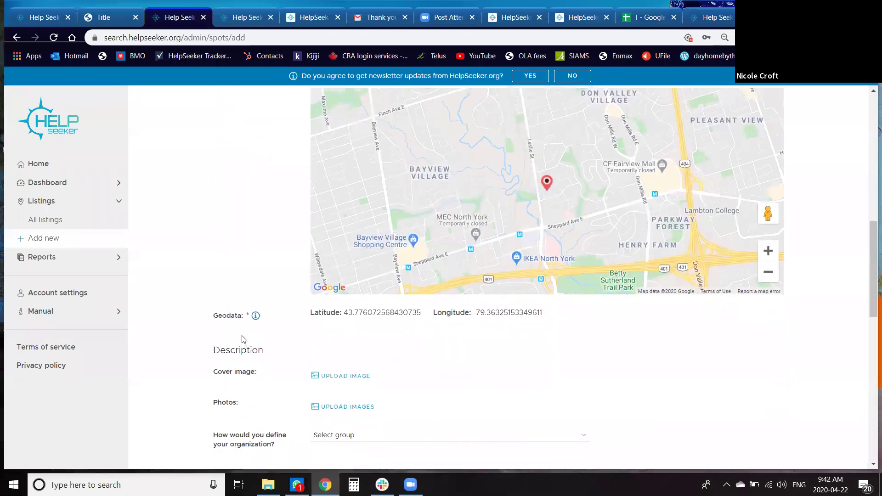
scroll(243, 338, up, 3)
scroll(243, 331, down, 1)
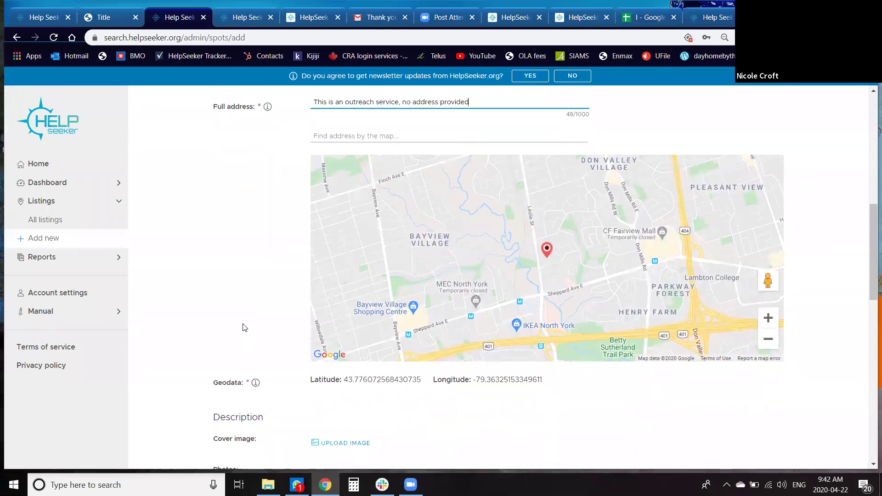
scroll(244, 327, down, 4)
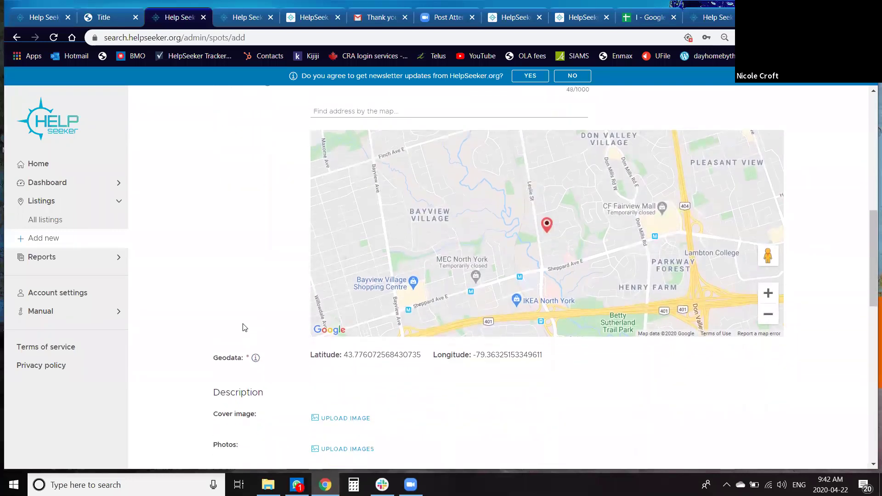
scroll(245, 327, down, 1)
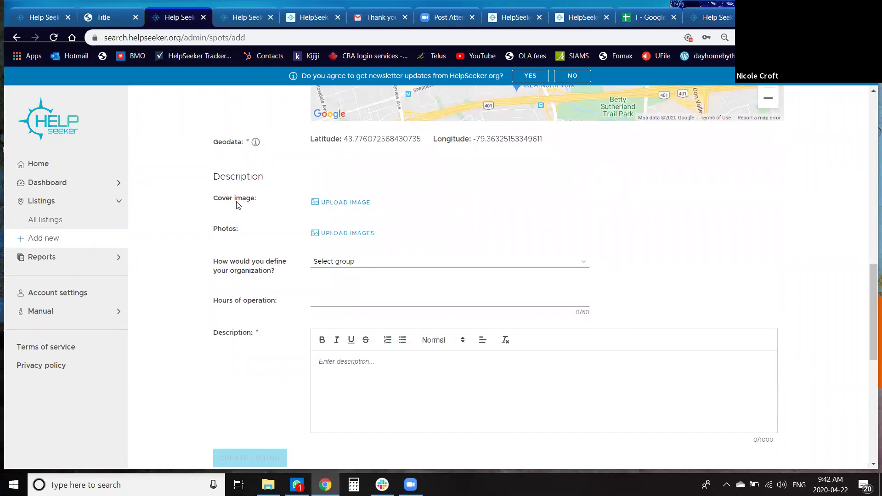
click(336, 203)
click(46, 72)
scroll(124, 143, down, 2)
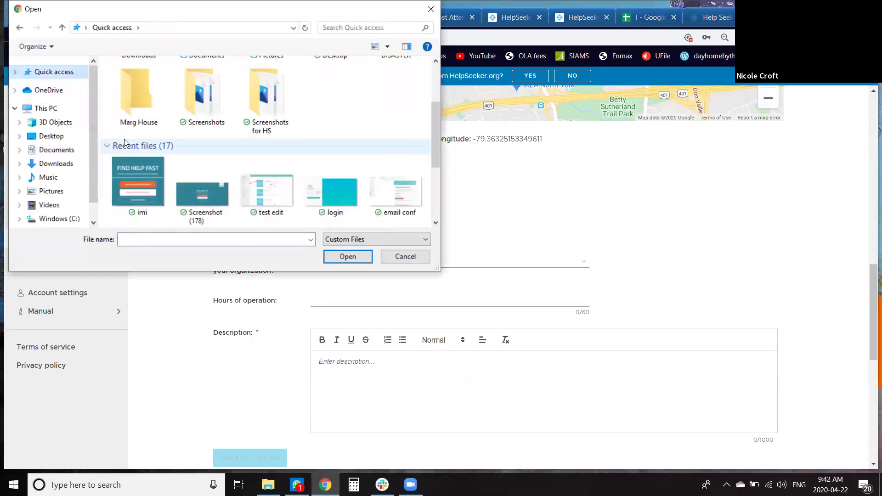
double_click(130, 162)
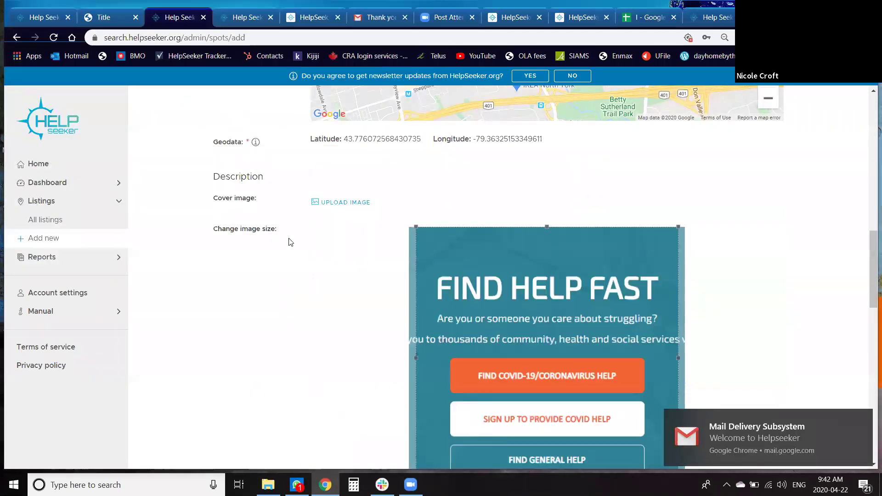
scroll(327, 316, down, 3)
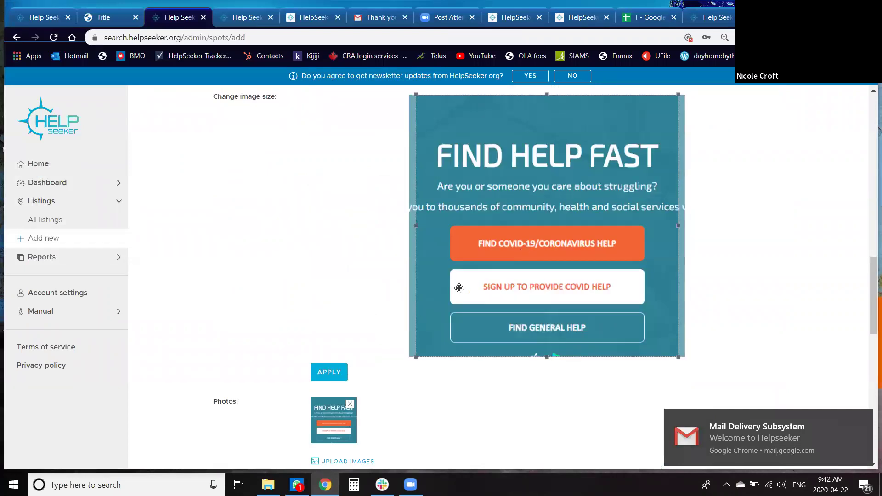
click(337, 372)
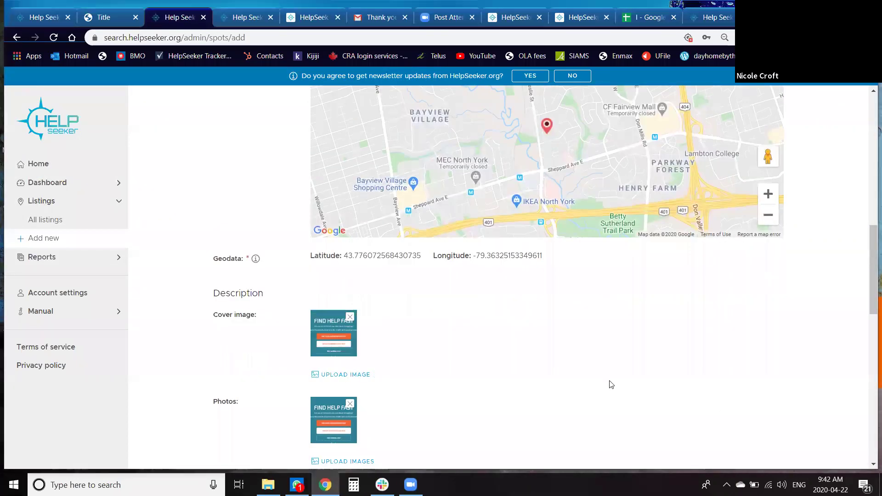
Review the listing's uploaded cover image and photo, and examine the available options for defining the organization
scroll(611, 384, down, 2)
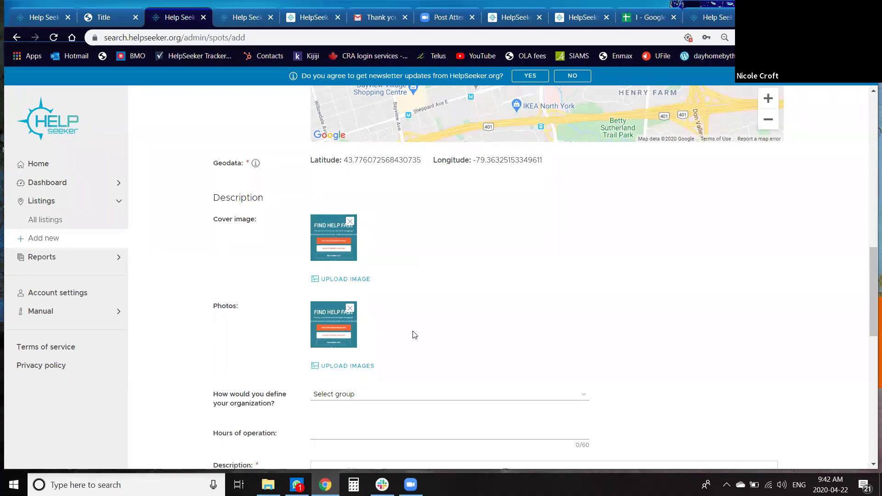
scroll(414, 335, down, 1)
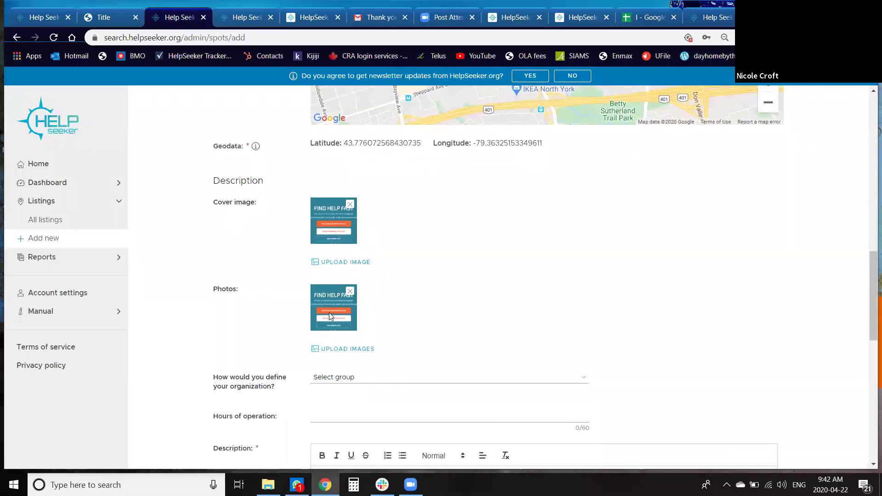
scroll(407, 315, down, 1)
scroll(407, 316, down, 1)
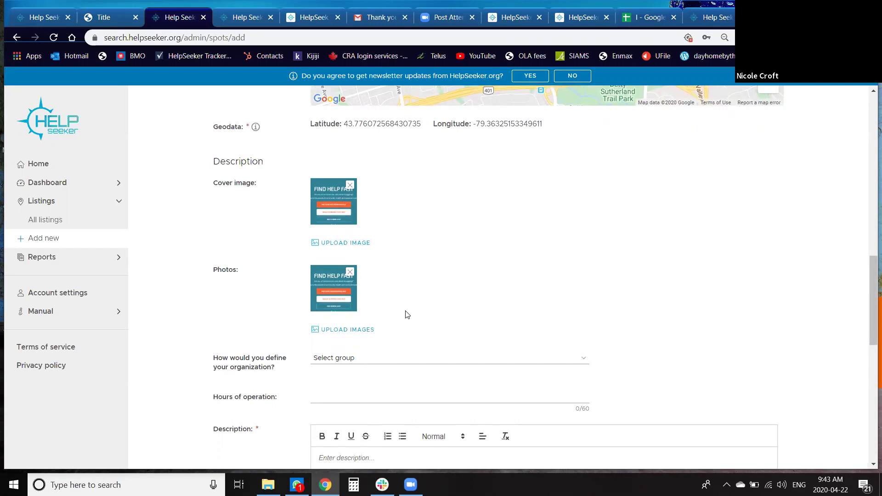
scroll(407, 316, down, 1)
scroll(394, 309, down, 1)
scroll(394, 309, down, 3)
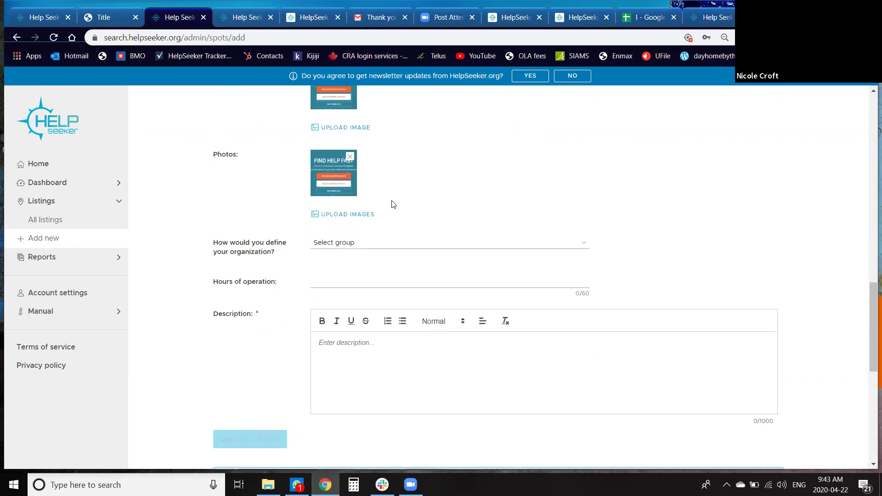
scroll(394, 204, down, 1)
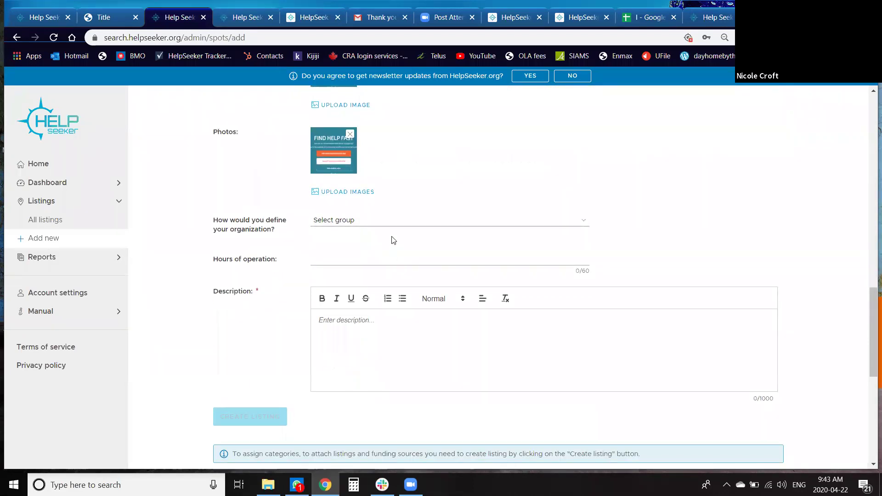
click(395, 221)
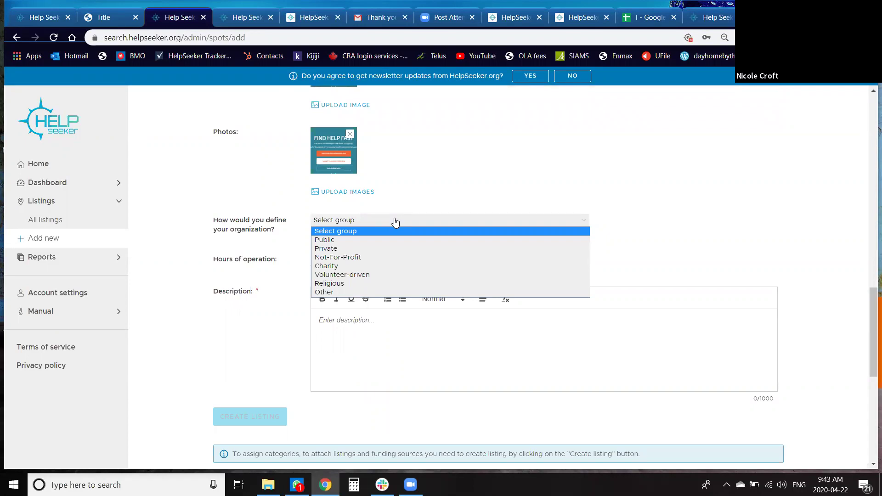
click(415, 205)
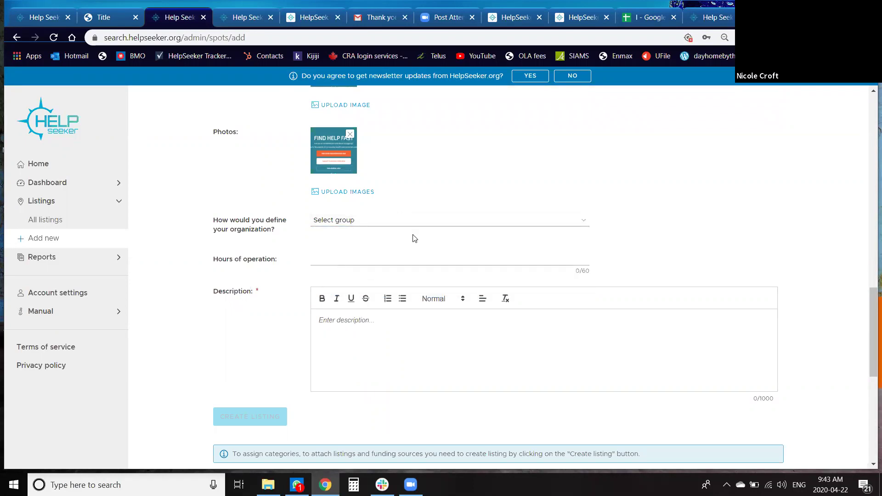
Enter "Helpful description for clients." as the listing's description
scroll(408, 242, down, 1)
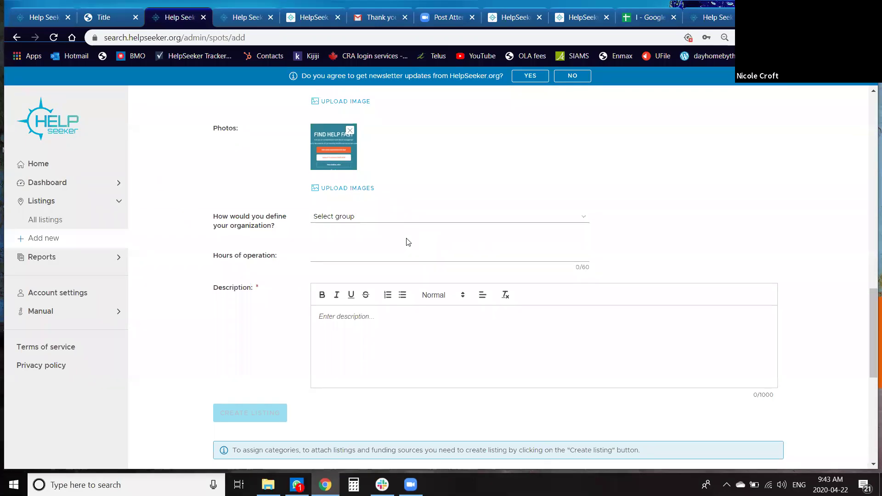
scroll(397, 255, down, 2)
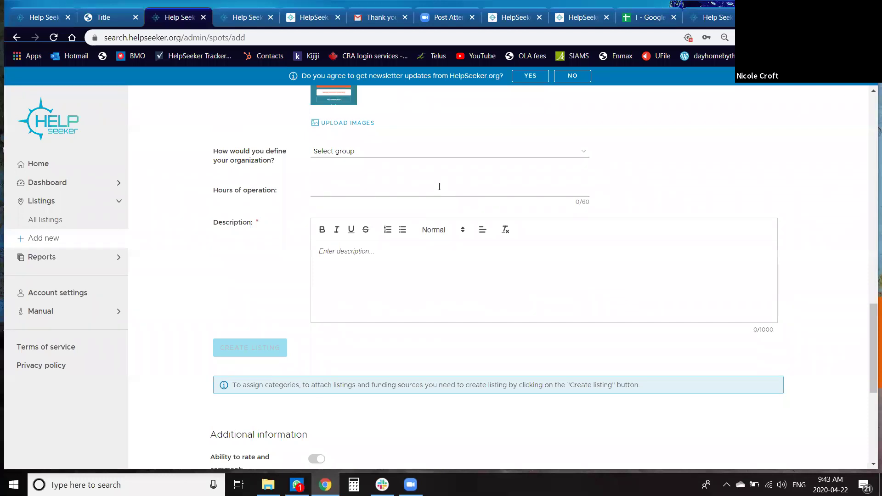
scroll(417, 272, down, 1)
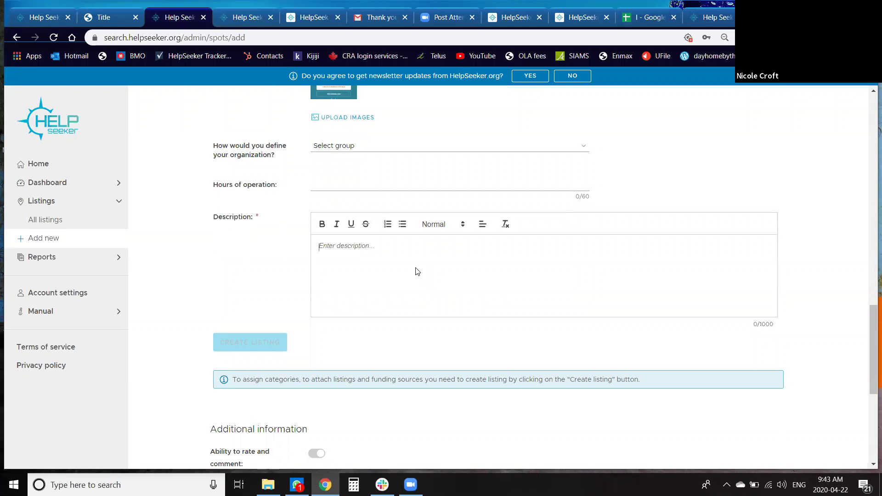
text(He)
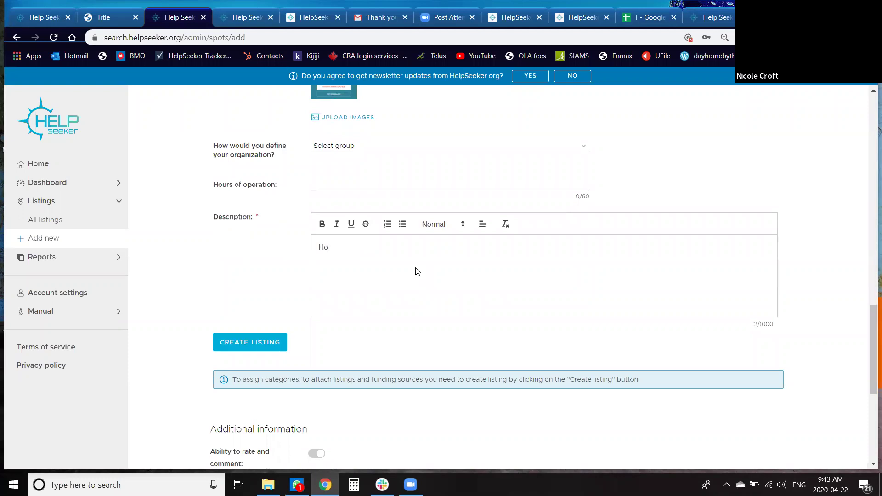
text(lpful description for clients.)
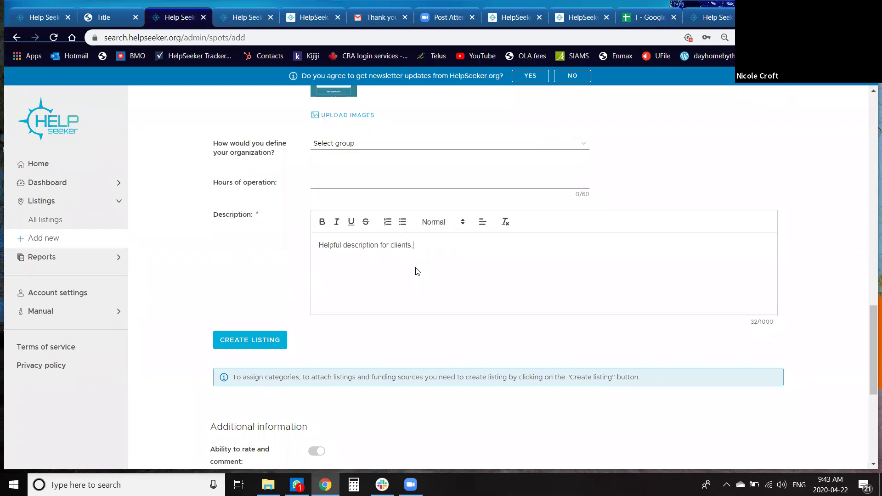
Create the ABC Outreach Services listing from the completed form
scroll(418, 271, down, 1)
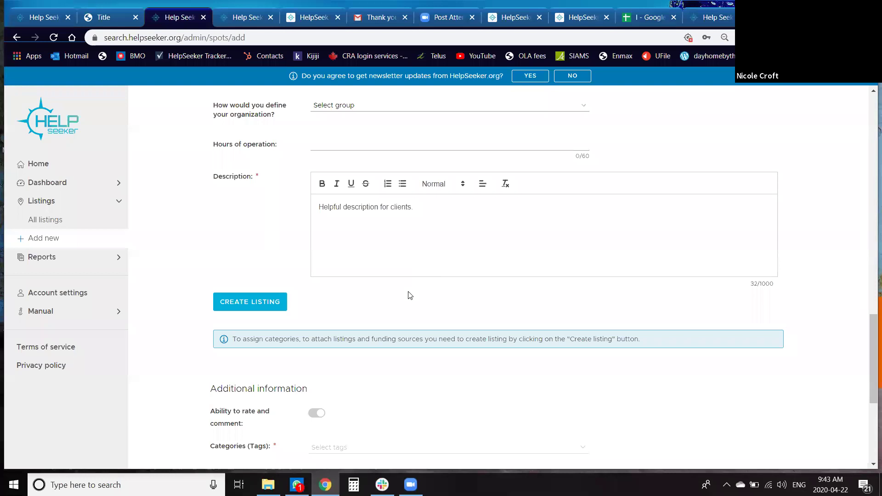
scroll(406, 293, down, 1)
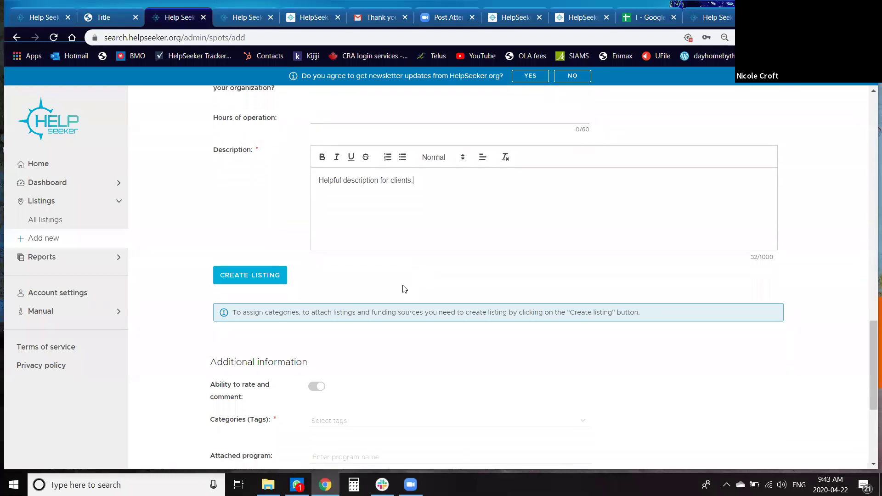
click(255, 275)
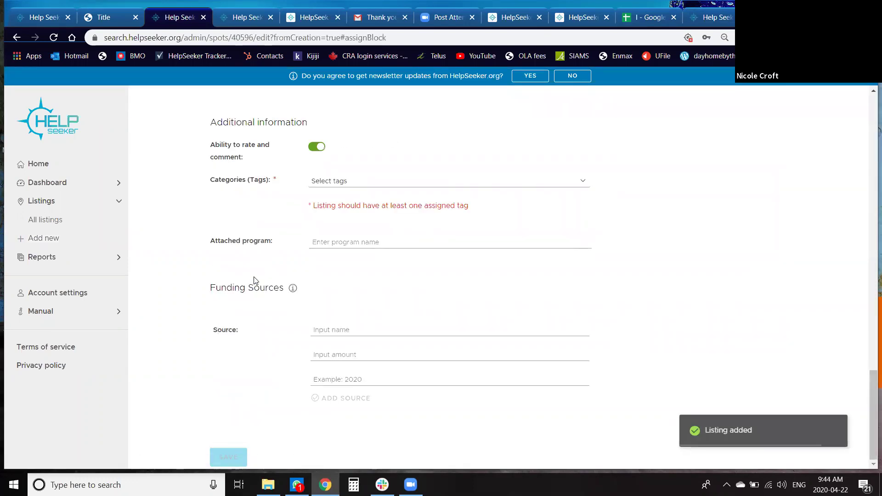
Assign the category tags Adults, Clothing and Counselling to the new listing
scroll(255, 279, up, 4)
scroll(255, 277, down, 1)
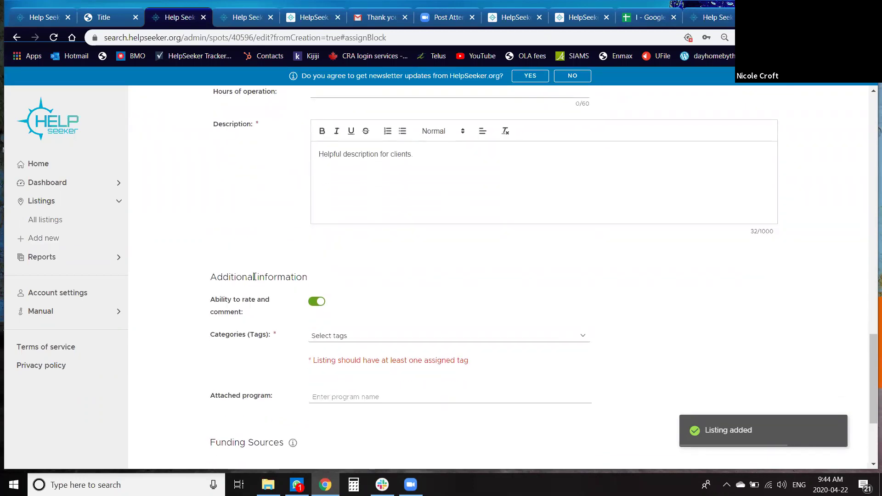
scroll(254, 279, down, 3)
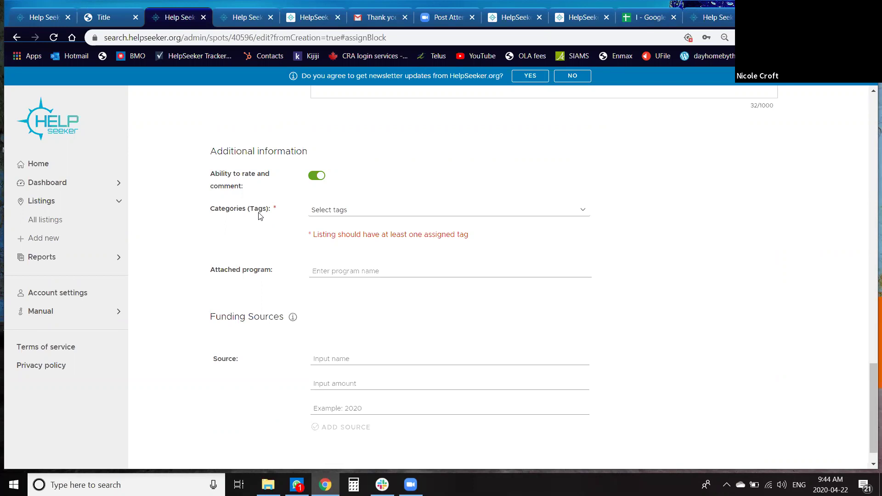
click(339, 213)
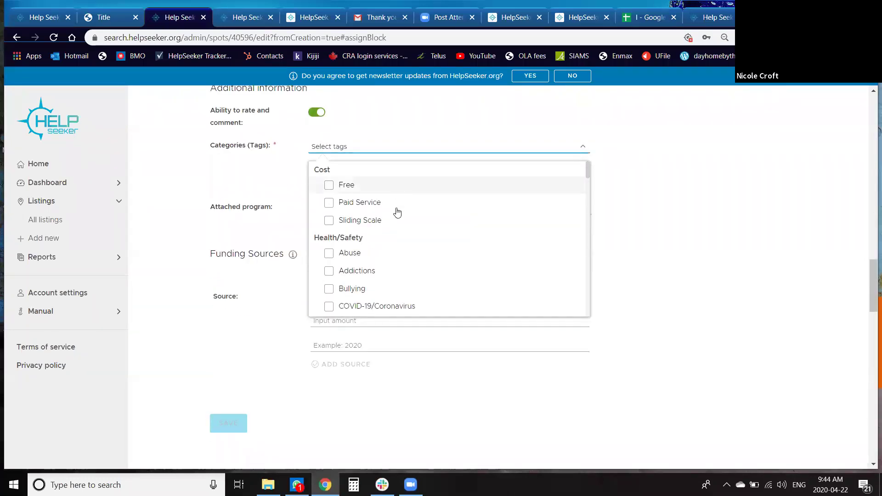
scroll(396, 225, down, 3)
scroll(397, 227, down, 10)
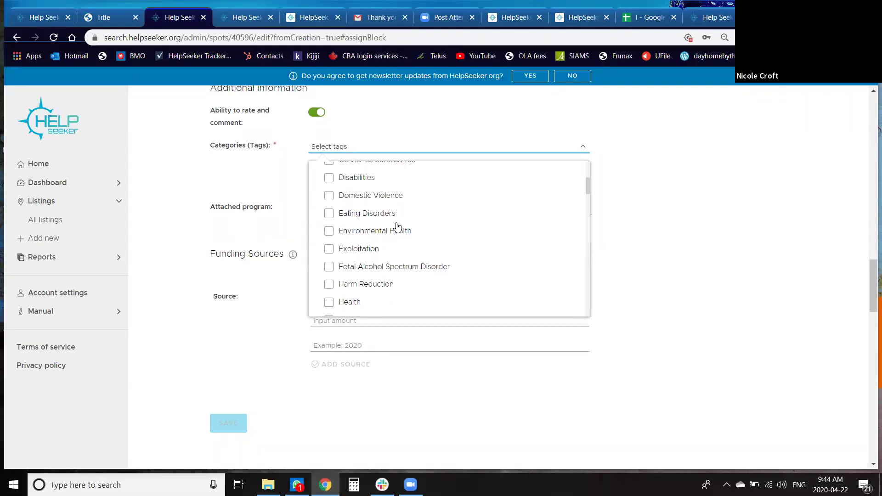
click(381, 213)
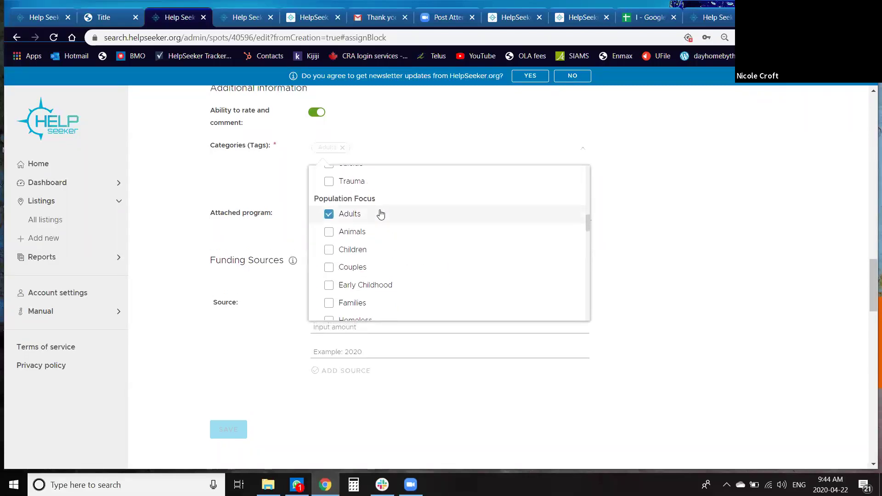
scroll(406, 258, down, 3)
scroll(407, 259, down, 4)
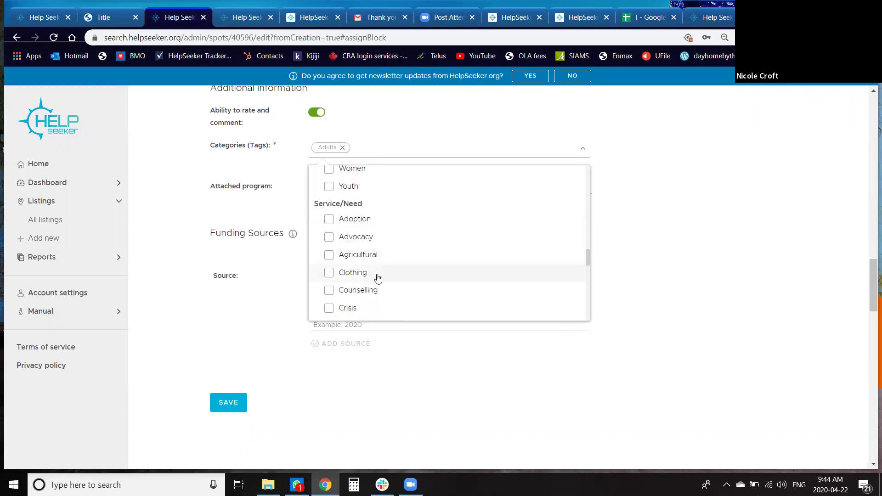
click(377, 278)
click(367, 289)
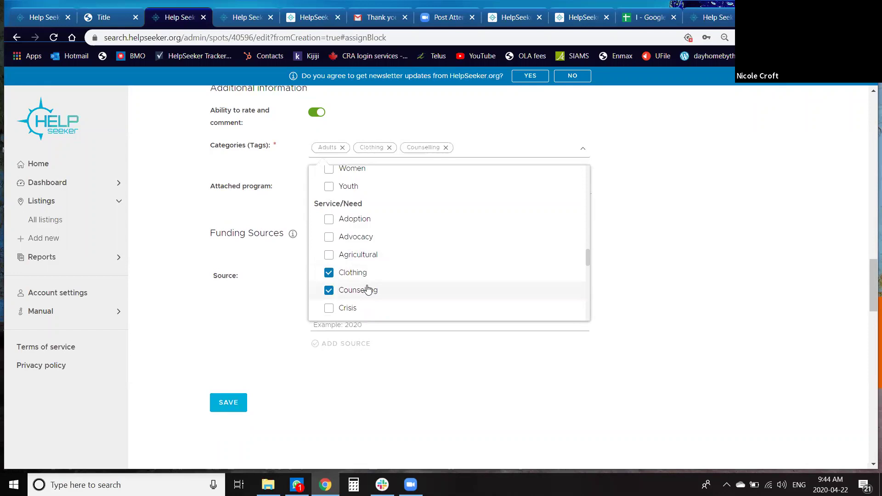
Add the COVID-19/Coronavirus tag from the Health/Safety group to the listing's categories
scroll(367, 289, up, 8)
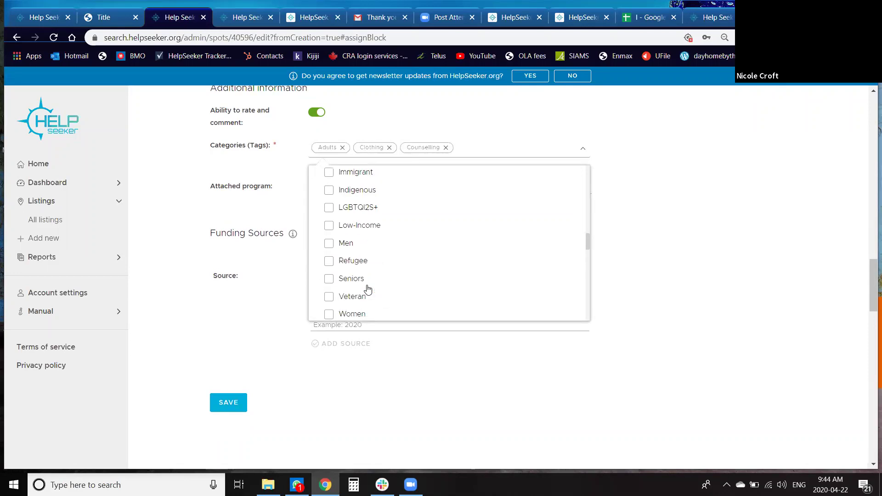
scroll(368, 289, up, 7)
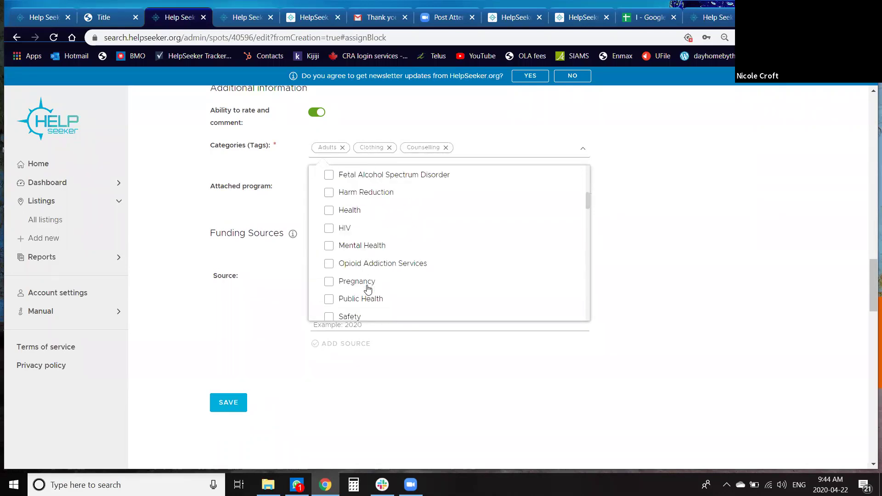
scroll(367, 289, up, 3)
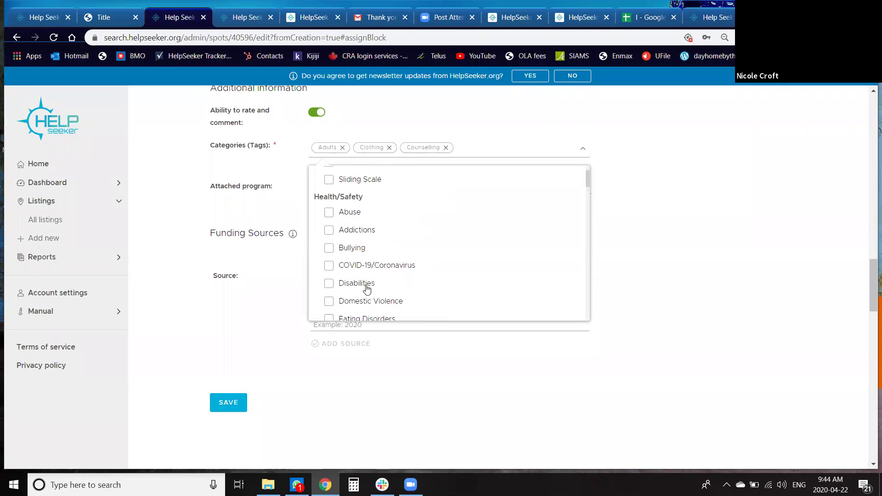
click(344, 269)
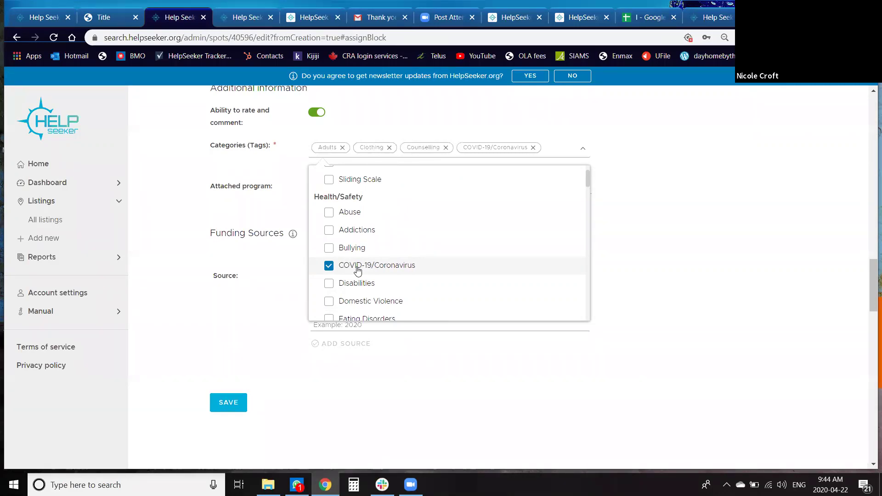
Close the tag selection and save the listing's additional information without an attached program or funding source
scroll(291, 263, up, 1)
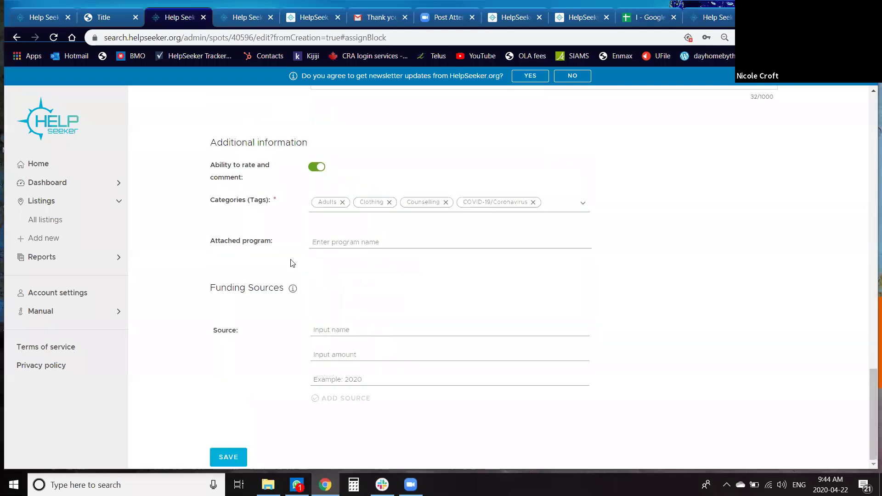
scroll(291, 264, up, 1)
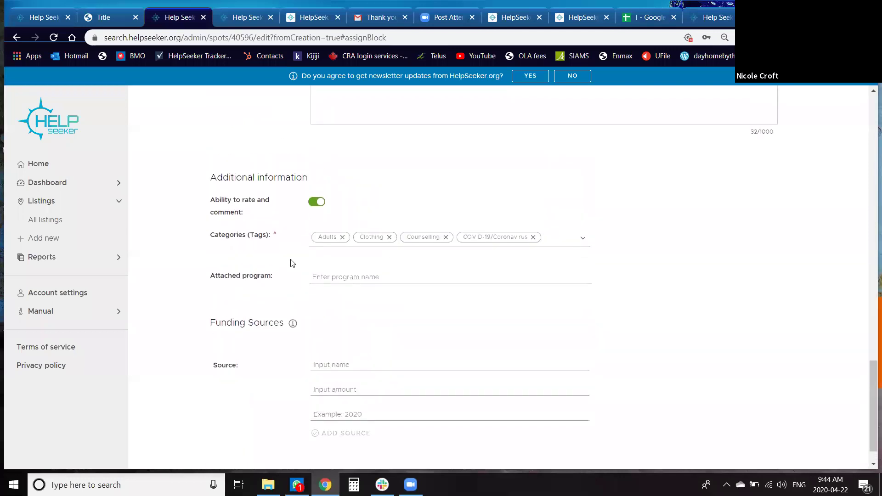
scroll(302, 296, down, 1)
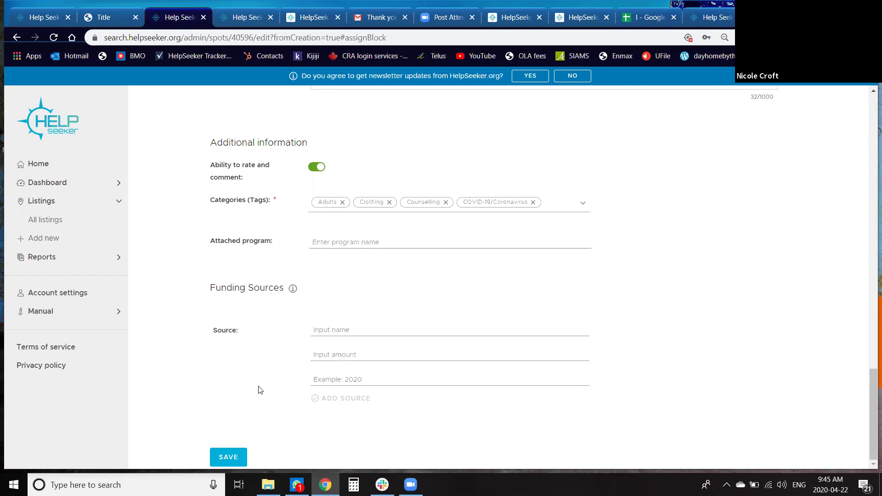
click(228, 457)
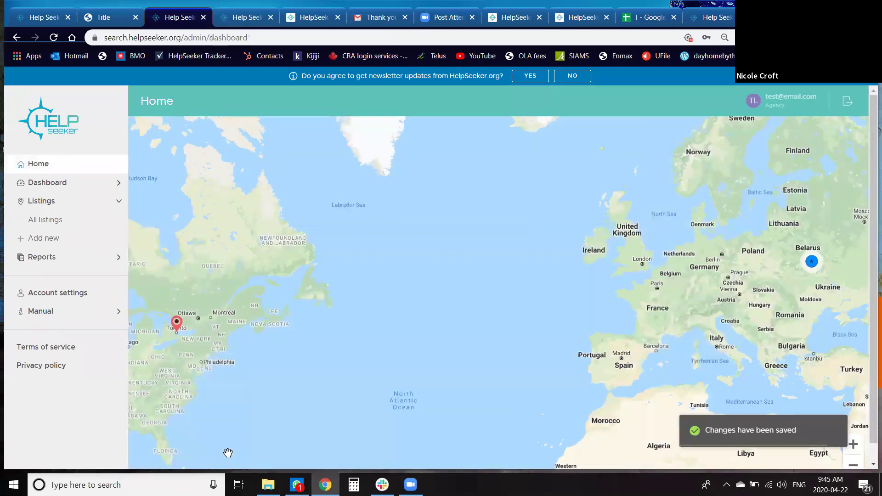
View all of the agency's listings and look through them for the ABC Outreach Services location
click(80, 228)
scroll(354, 279, down, 5)
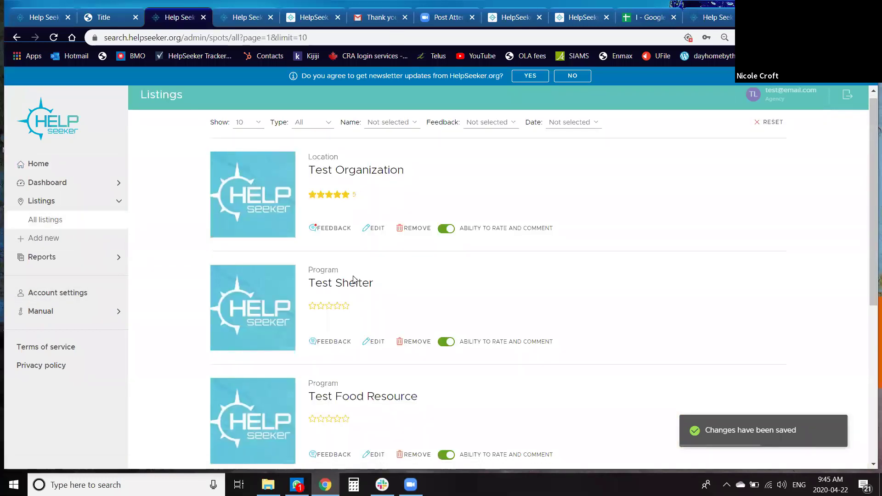
scroll(354, 279, down, 1)
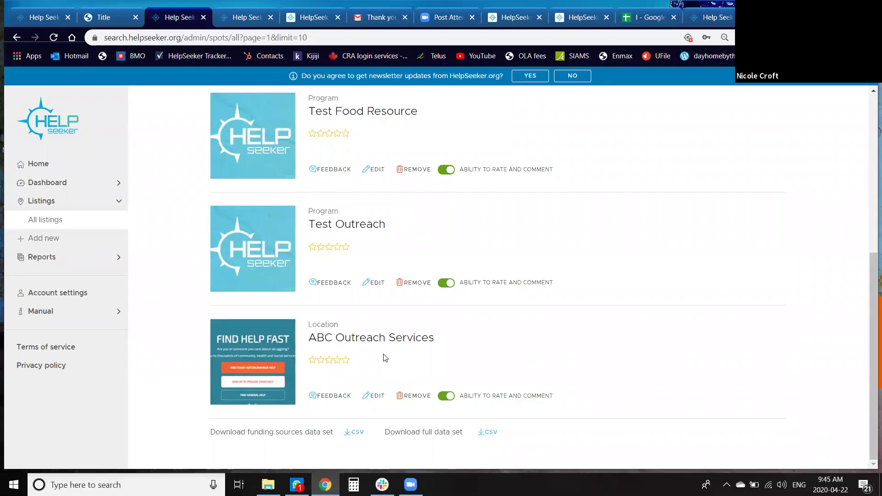
scroll(385, 358, up, 2)
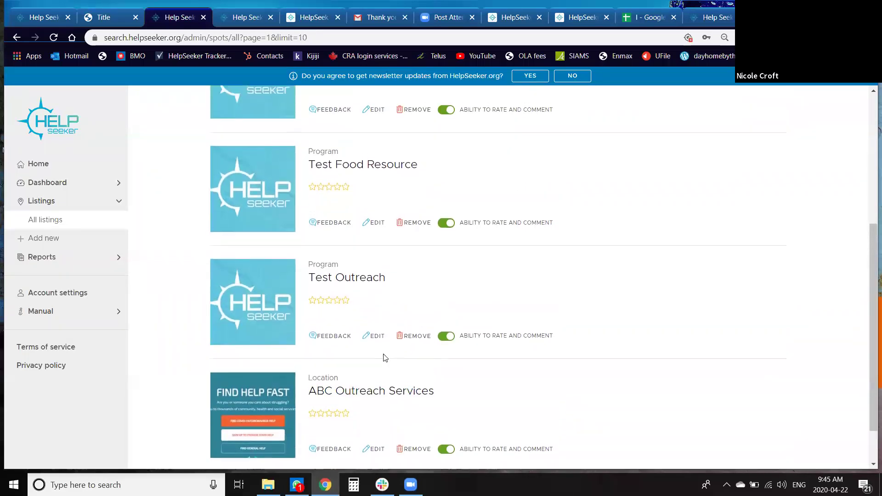
scroll(385, 358, up, 2)
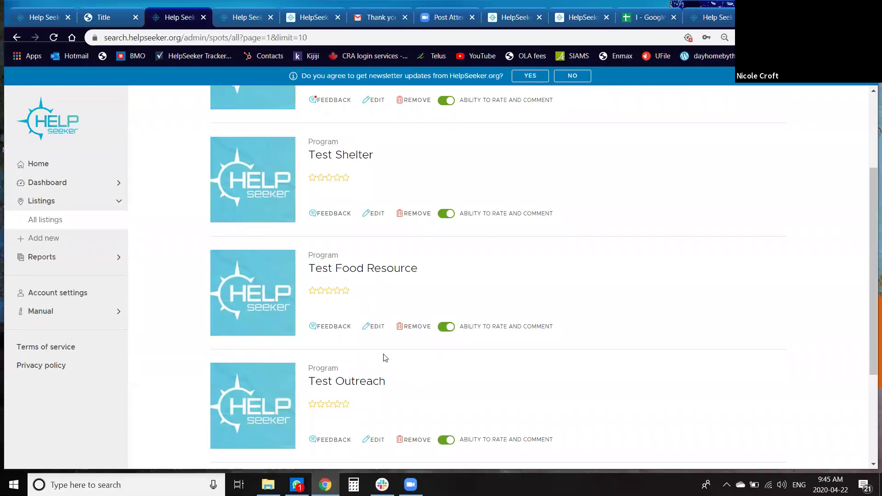
scroll(385, 358, up, 1)
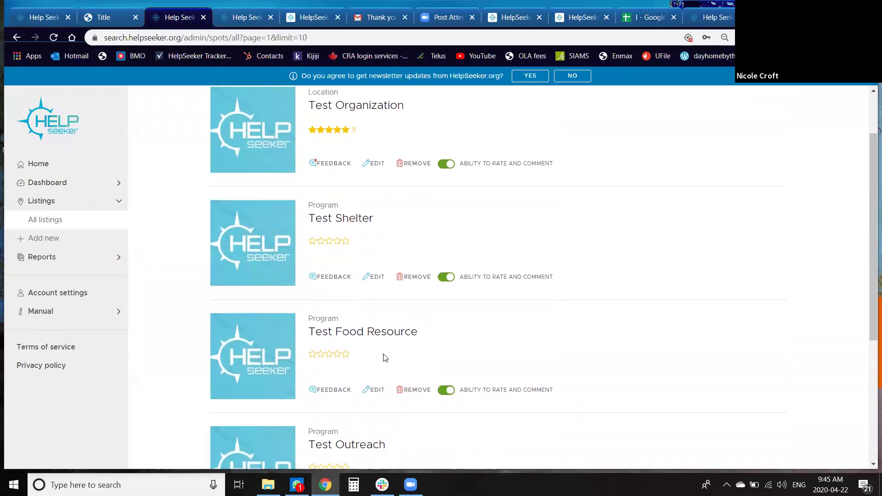
Edit the Test Shelter program listing, setting its total spaces to 50 and its spaces available to 10
click(375, 278)
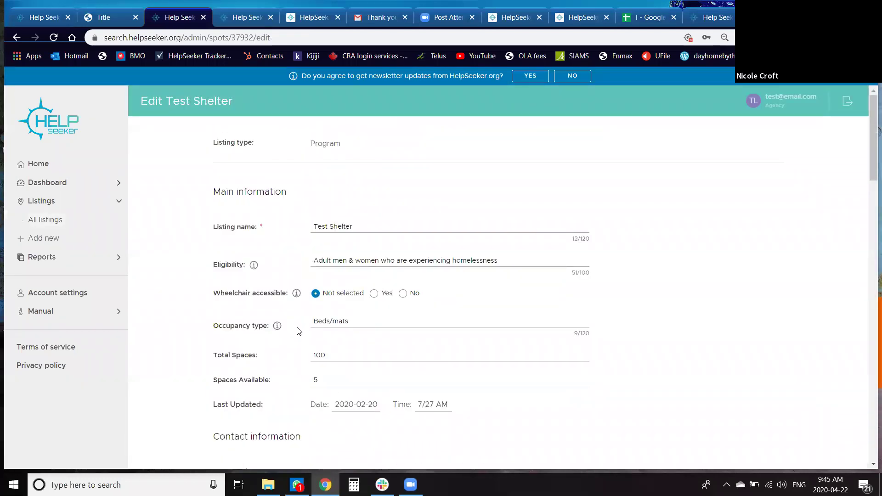
scroll(299, 331, down, 3)
double_click(329, 248)
text(50)
double_click(324, 273)
text(10)
click(349, 324)
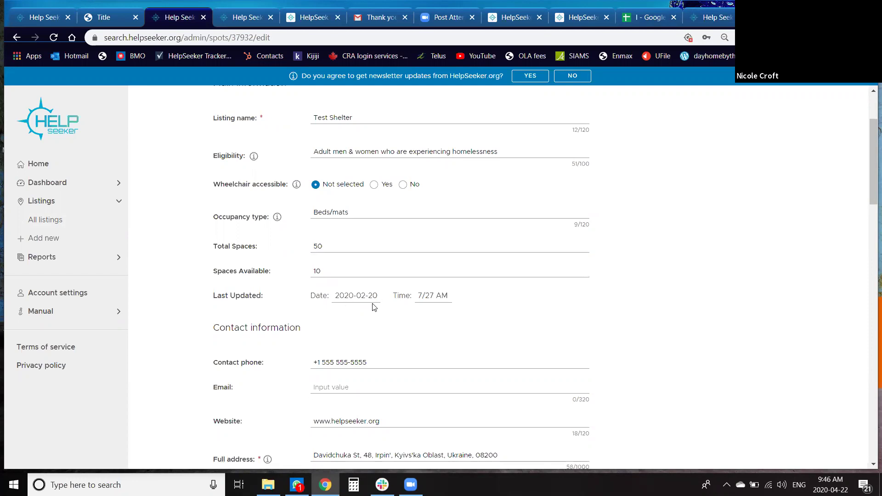
Review the remaining sections of the Test Shelter form and save the updated listing
scroll(374, 307, down, 1)
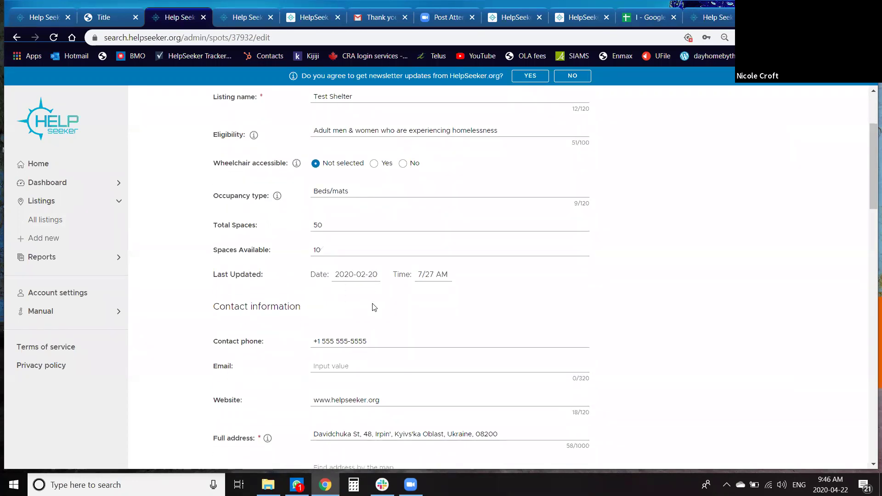
scroll(374, 307, down, 3)
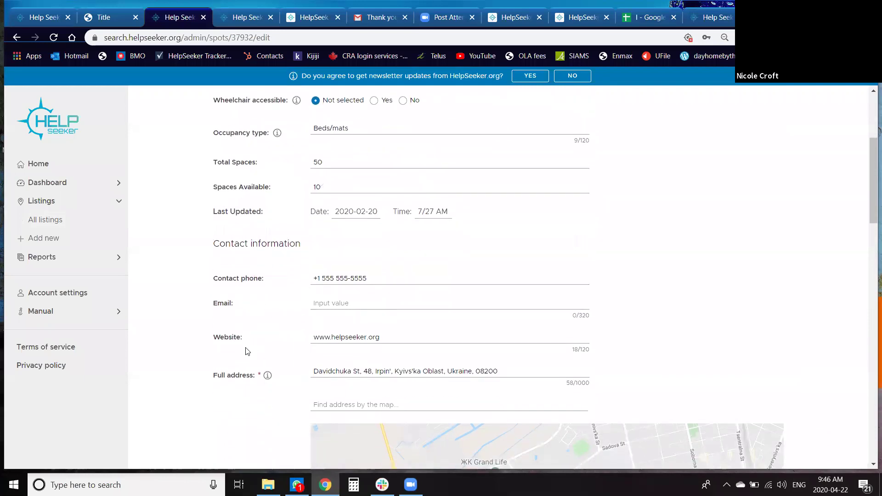
scroll(247, 351, down, 5)
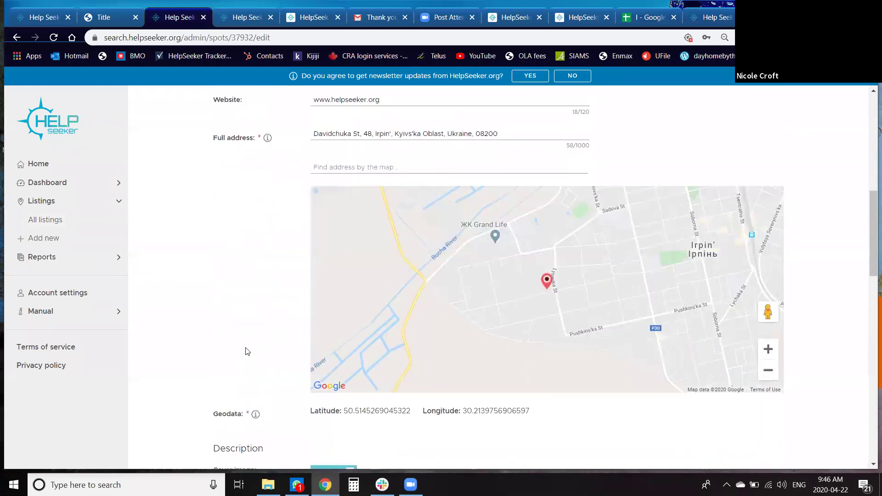
scroll(247, 352, down, 15)
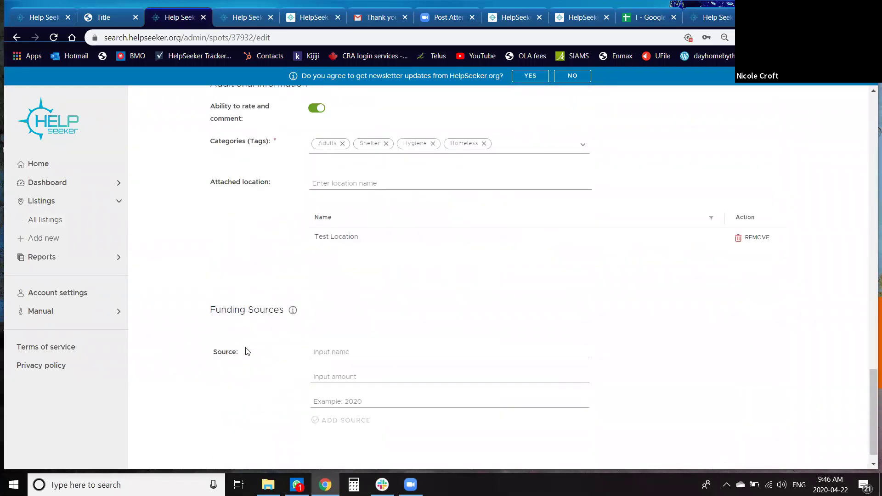
scroll(247, 351, down, 1)
click(227, 455)
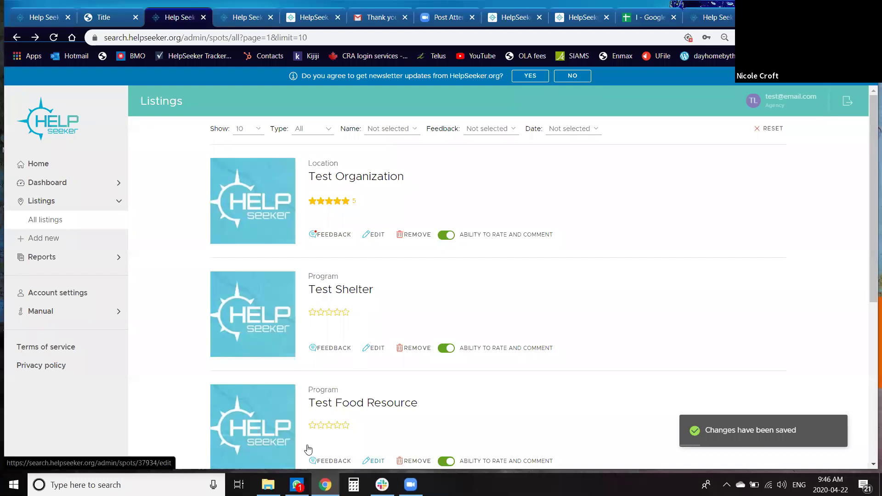
Open the Test Organization location for editing and insert "COVID-19: Programs are temp suspended." as a separate first line of its description
click(370, 176)
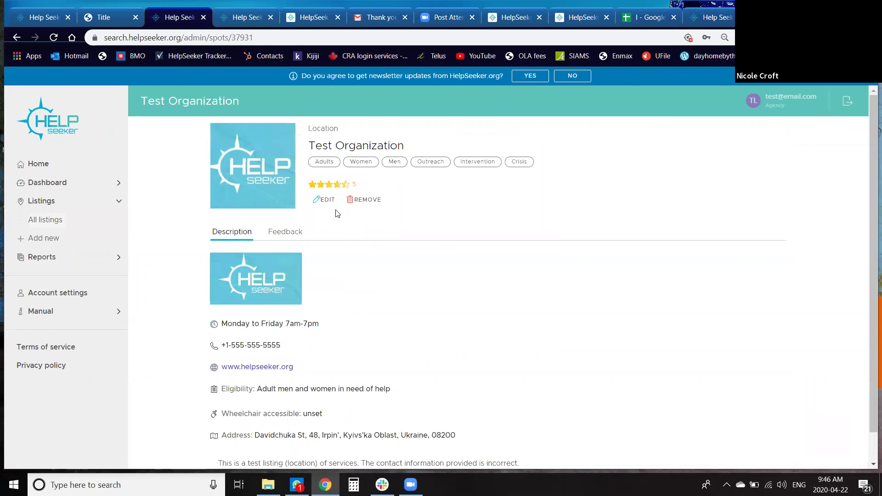
click(329, 202)
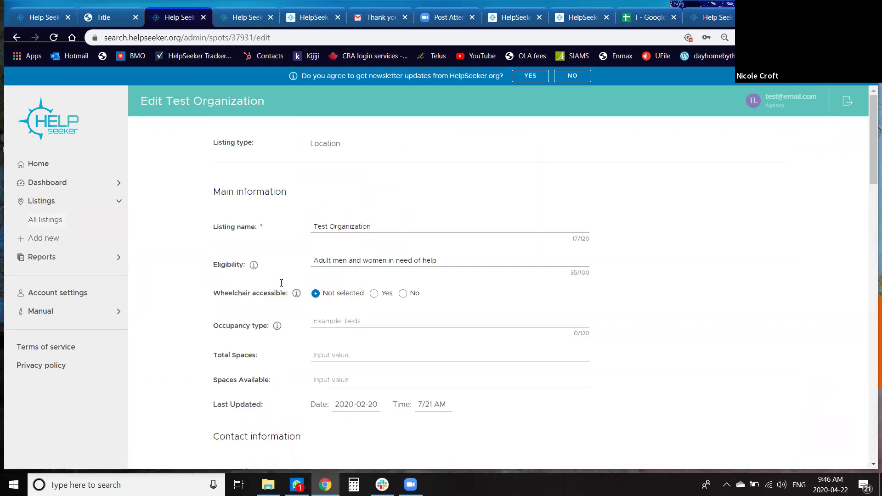
scroll(282, 283, down, 4)
scroll(281, 283, down, 10)
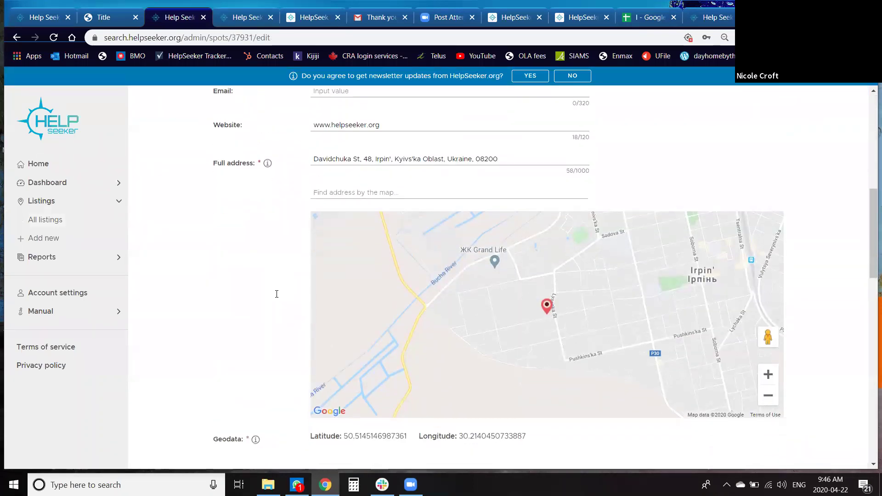
scroll(278, 297, down, 6)
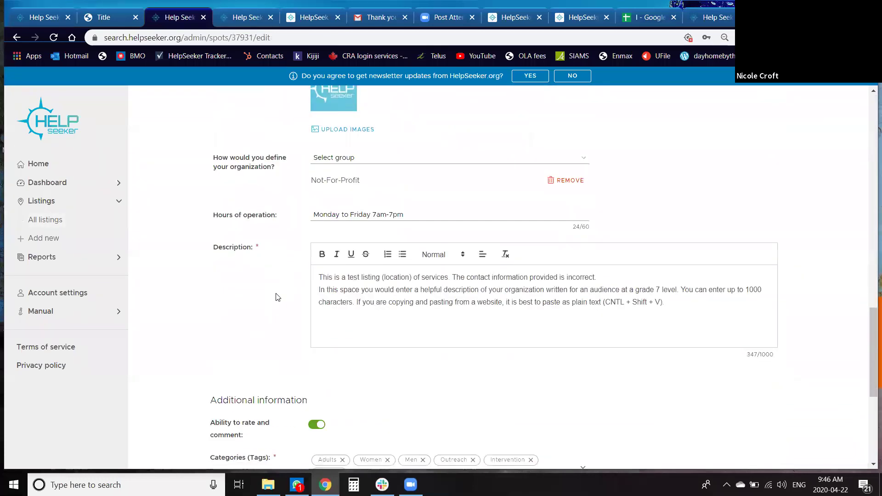
click(321, 277)
text(COVID-)
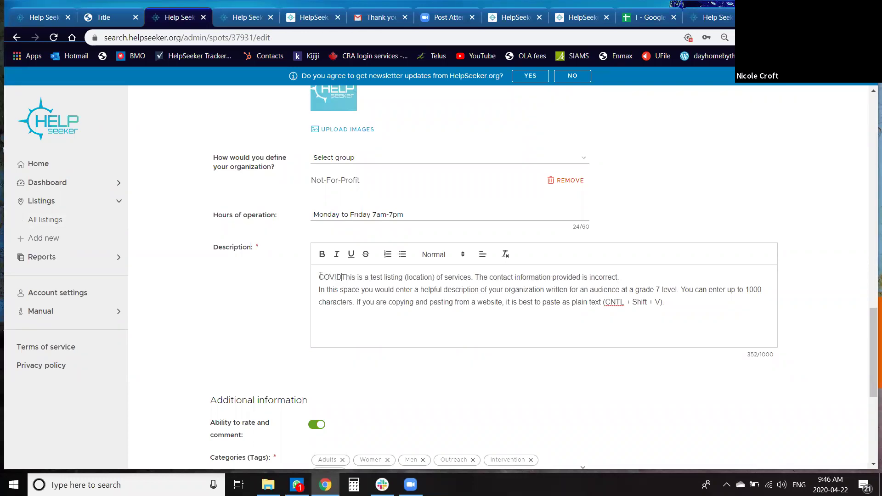
text(19: Programs )
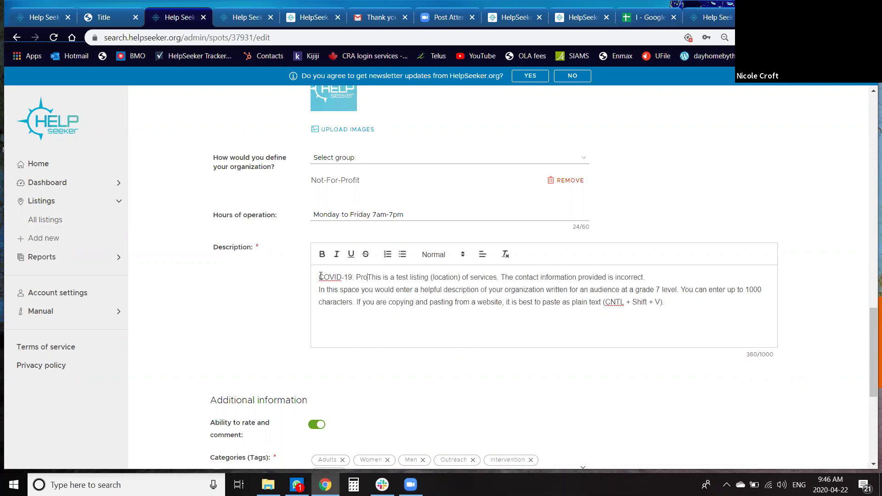
text(are temp s)
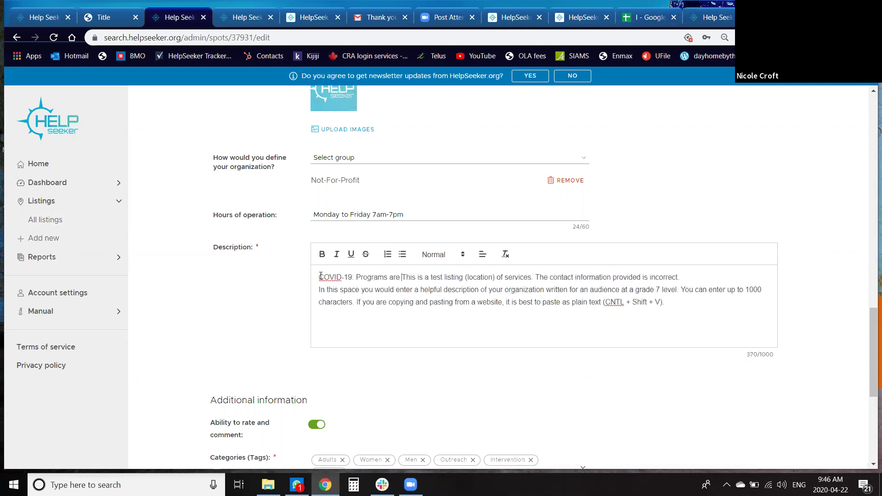
text(uspended)
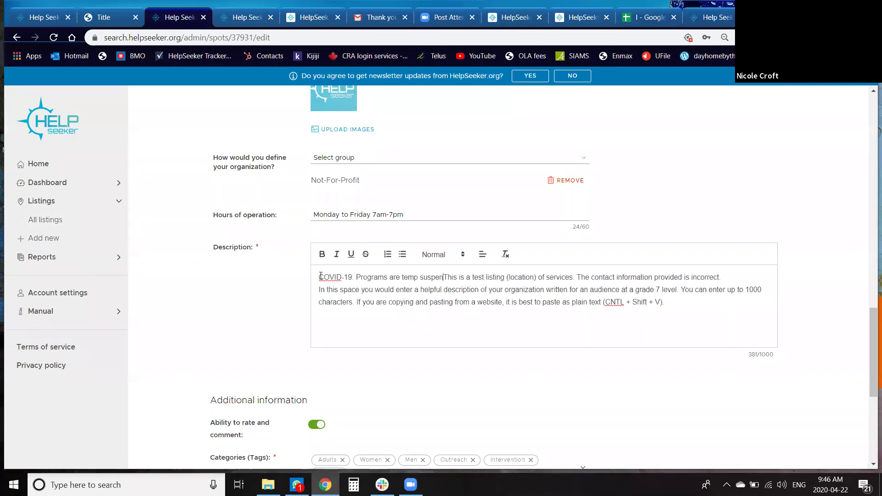
text(.)
key(Return)
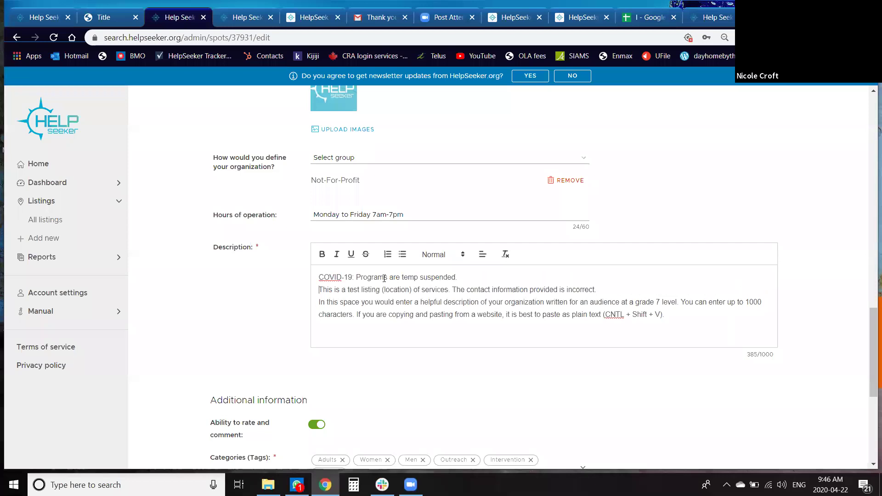
Make the COVID-19 notice line in the Test Organization description bold
key(Left)
key(shift+Left)
key(shift+Left)
key(shift+Left)
key(shift+Left)
key(shift+Left)
key(shift+Left)
key(shift+Home)
key(ctrl+b)
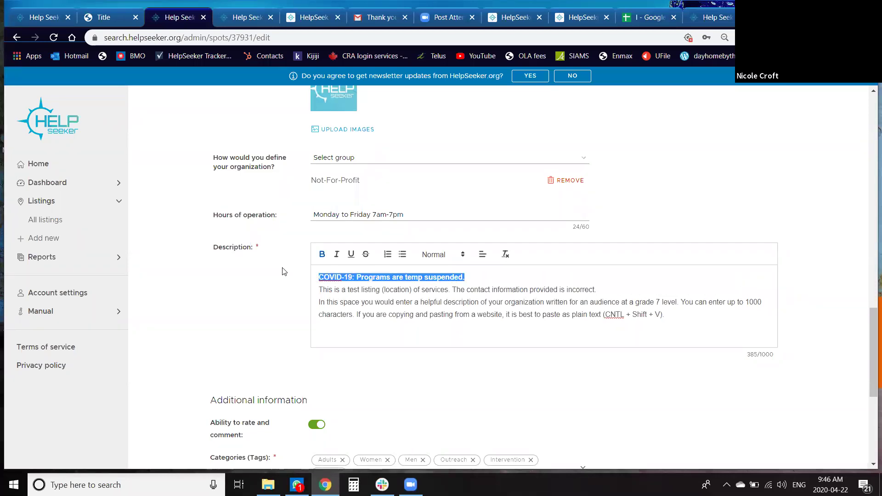
click(337, 312)
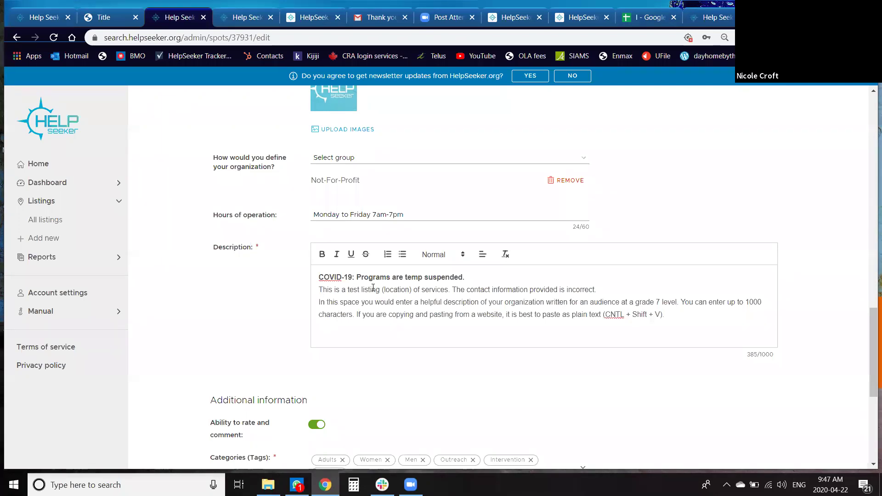
Save the edited Test Organization listing with its COVID-19 notice
scroll(373, 287, down, 1)
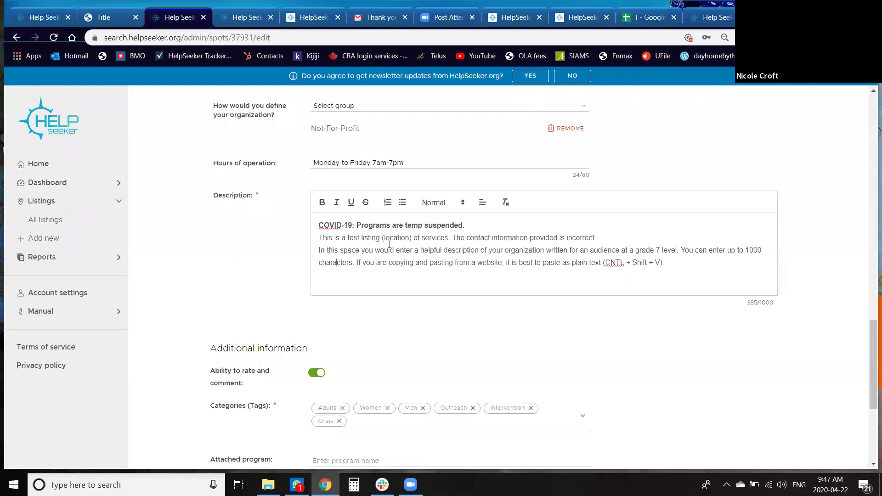
scroll(389, 244, down, 5)
click(231, 458)
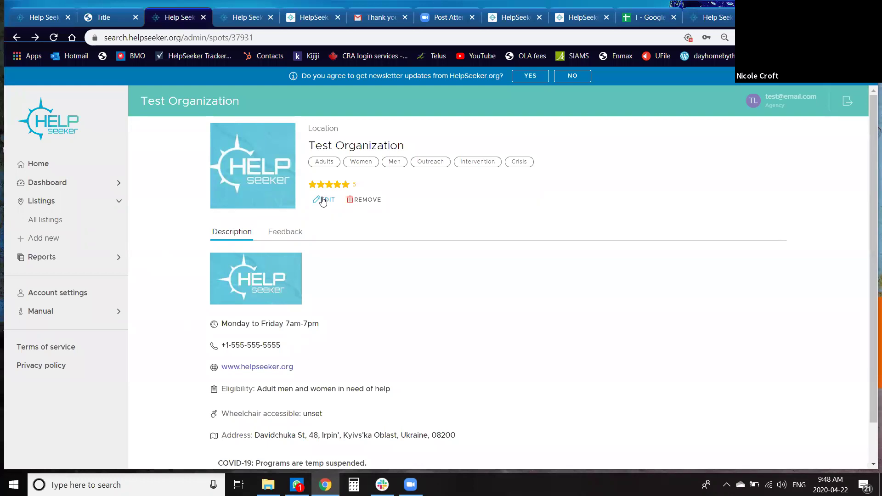
Switch from the HelpSeeker listing to the Zoom app
click(438, 20)
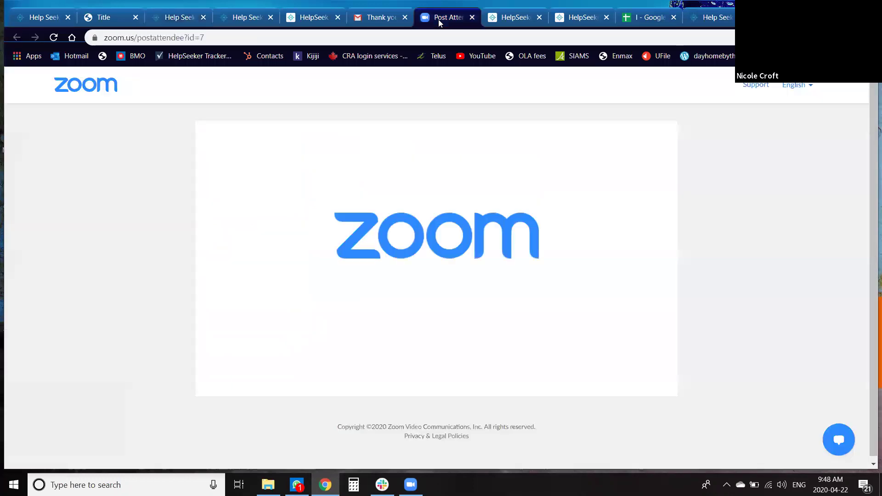
click(410, 485)
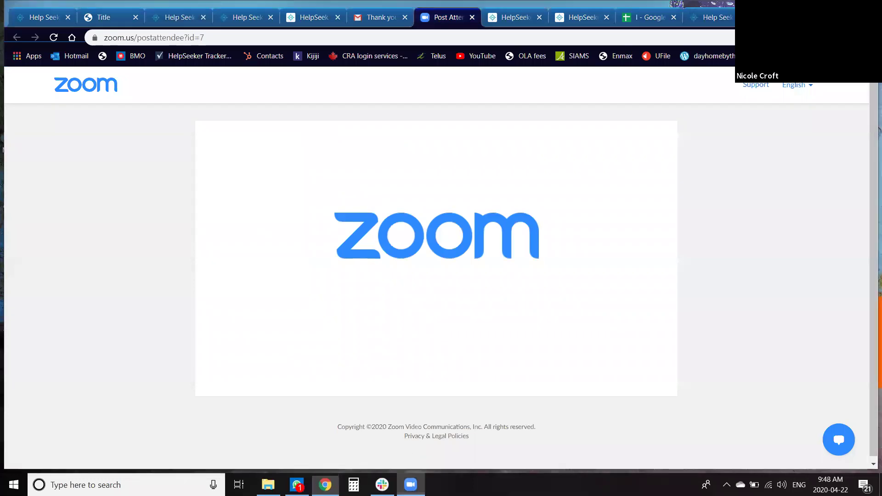